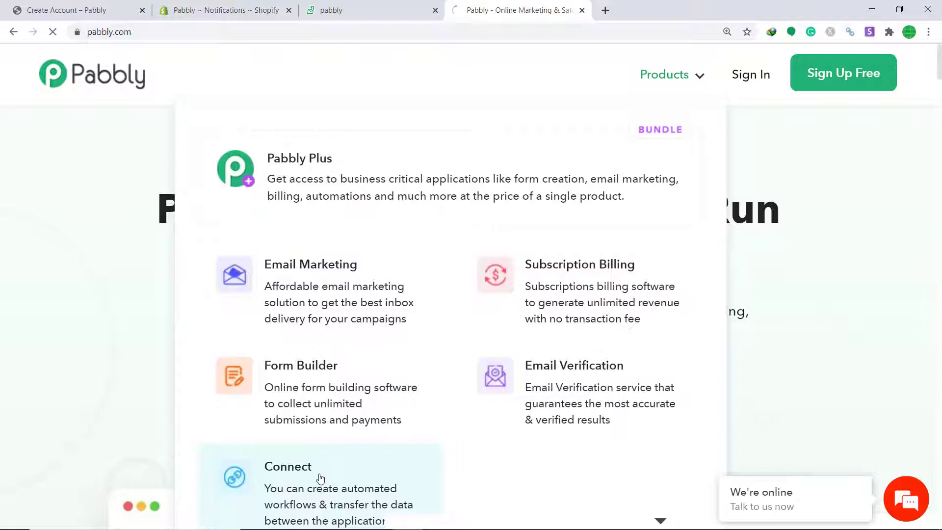
Sign in to Pabbly and open the Connect app.
click(759, 76)
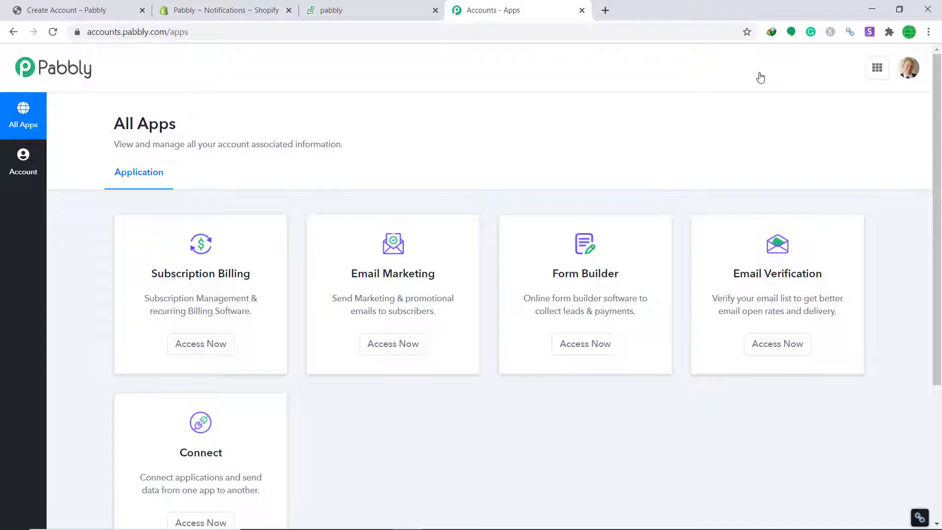
scroll(742, 119, down, 4)
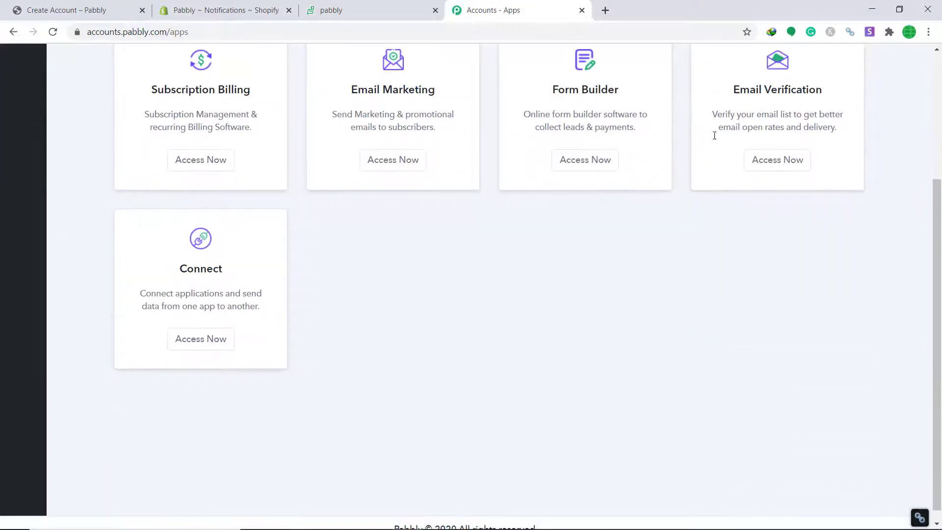
click(210, 348)
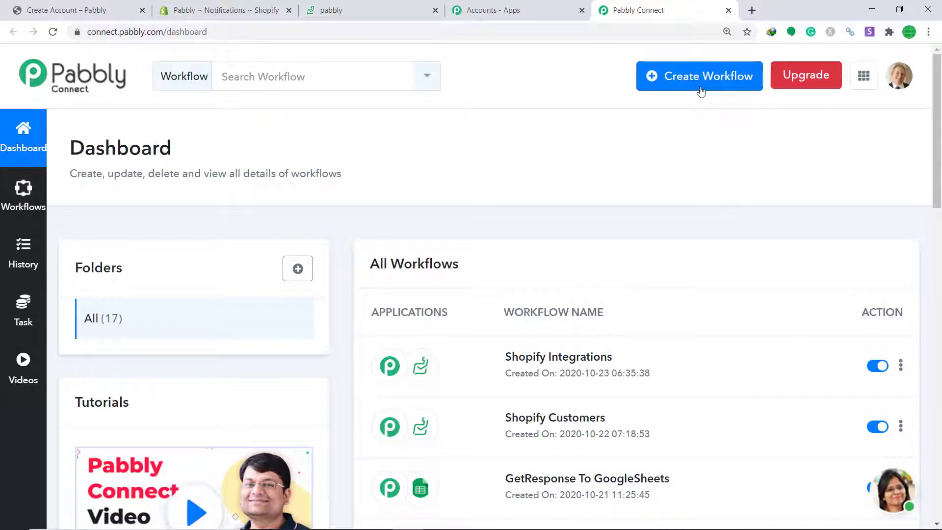
Create a new workflow named 'Shopify To Zoho Desk'.
click(700, 90)
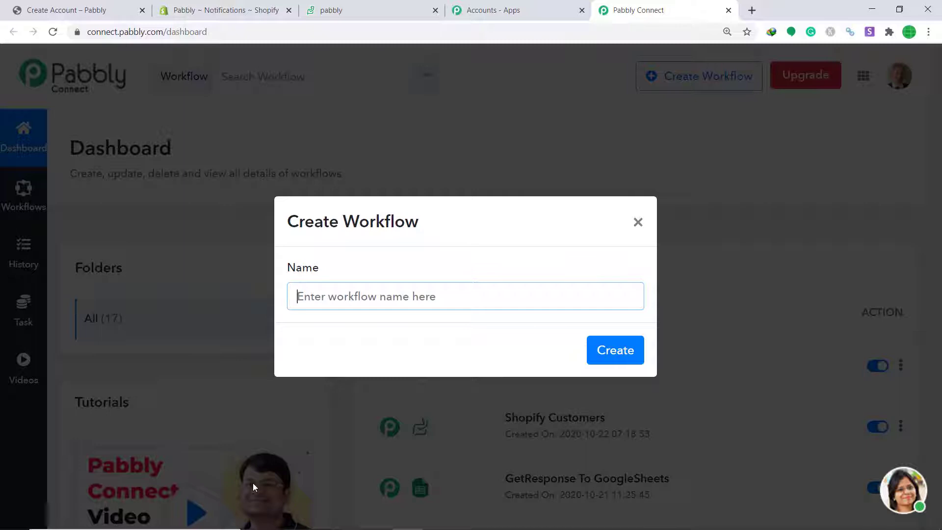
text(Sho)
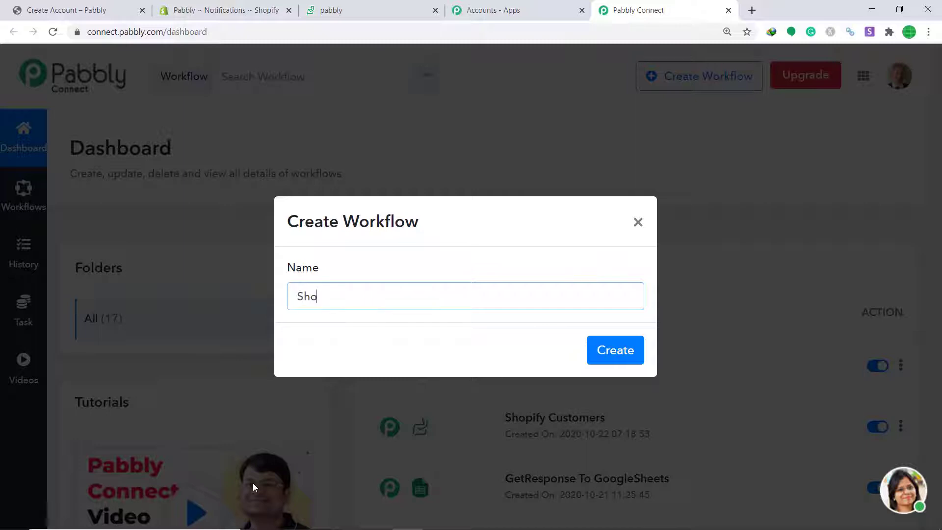
text(pify To Zoho Desk)
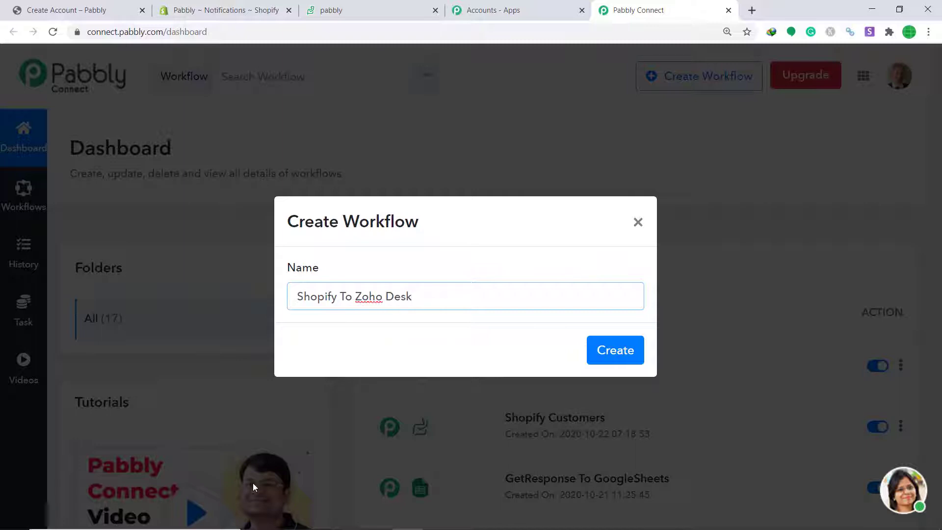
click(607, 358)
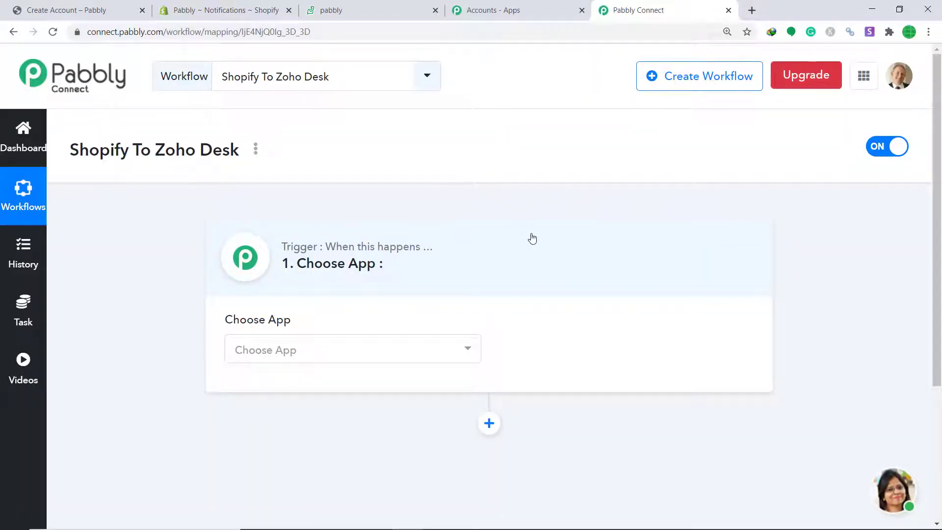
Choose Shopify as the trigger app with the New Customer method.
click(441, 355)
text(S)
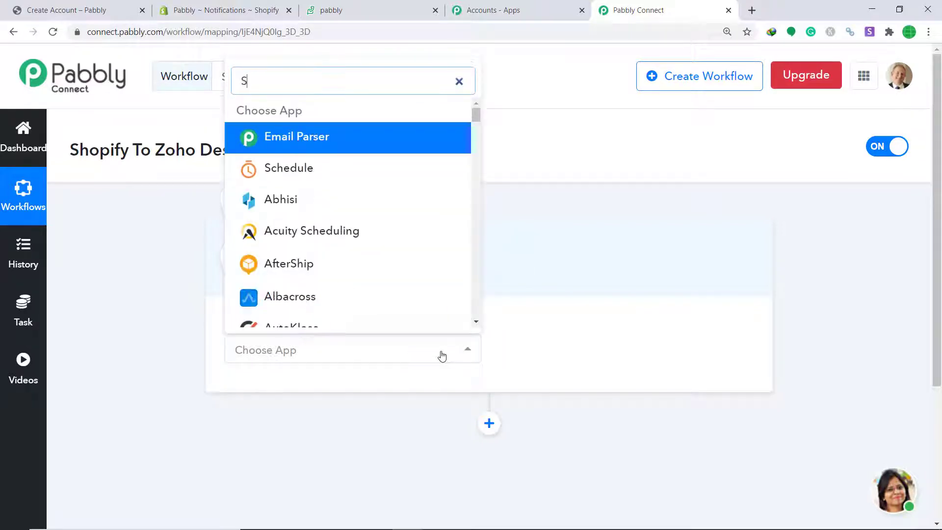
text(hopify)
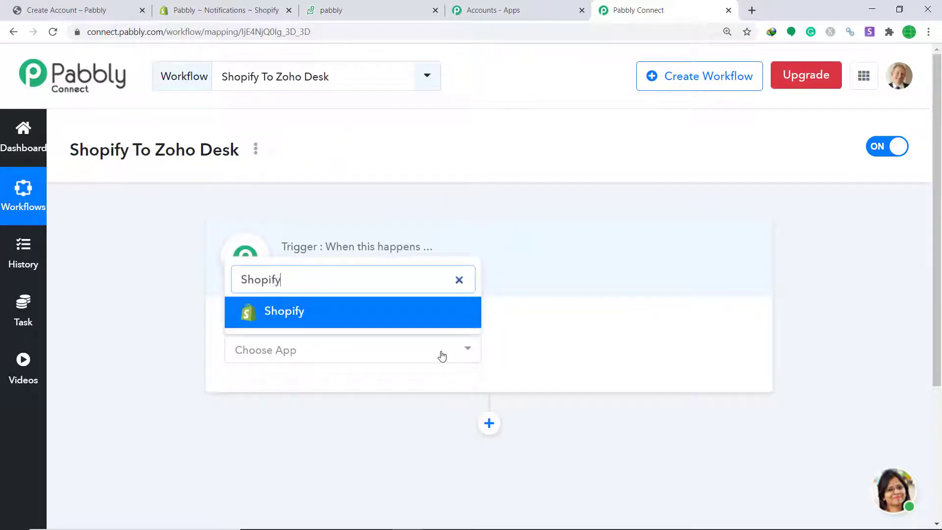
click(414, 314)
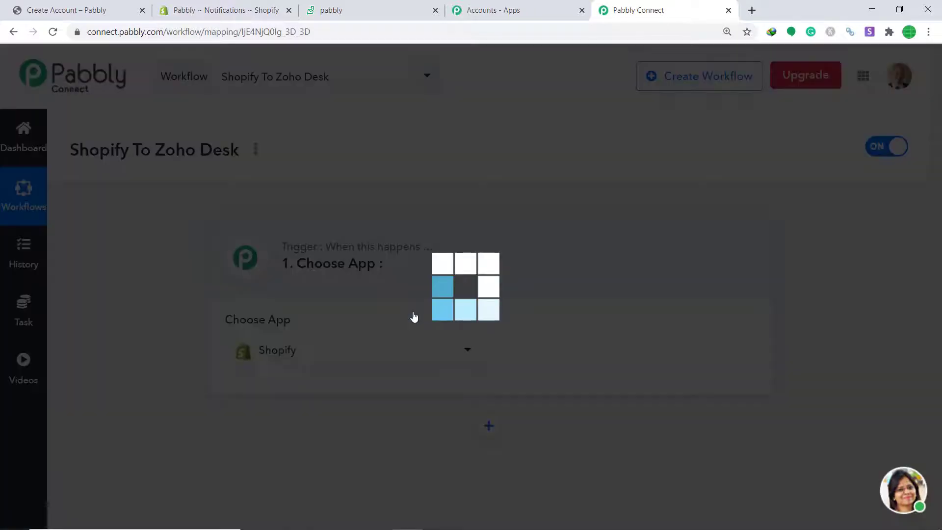
click(523, 349)
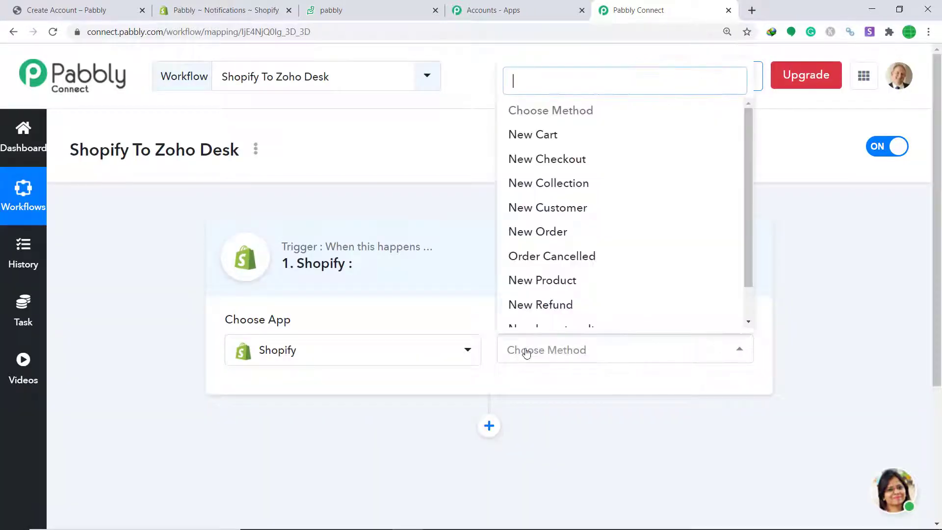
click(550, 212)
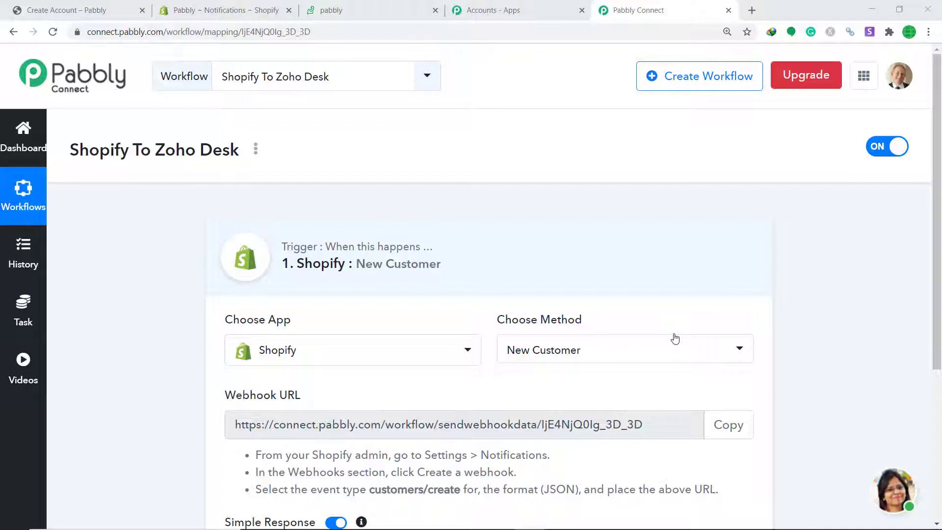
click(620, 352)
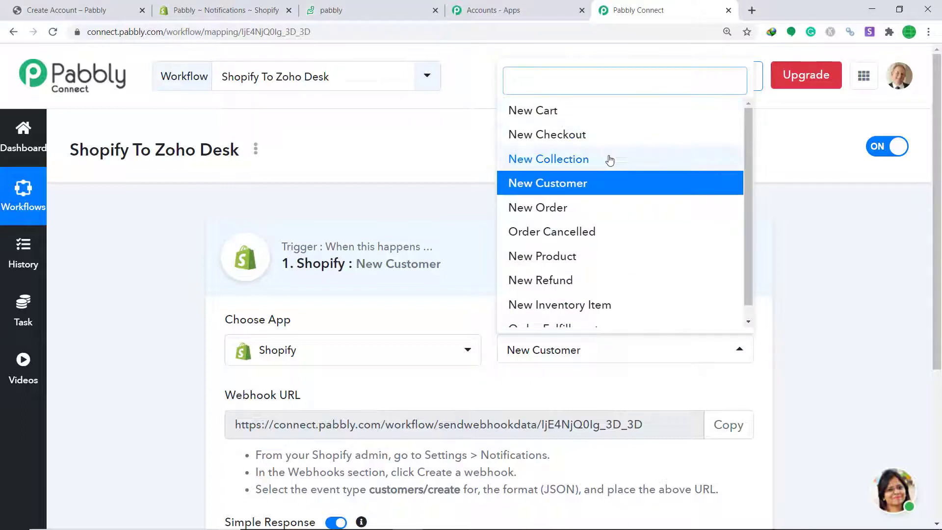
scroll(561, 248, down, 1)
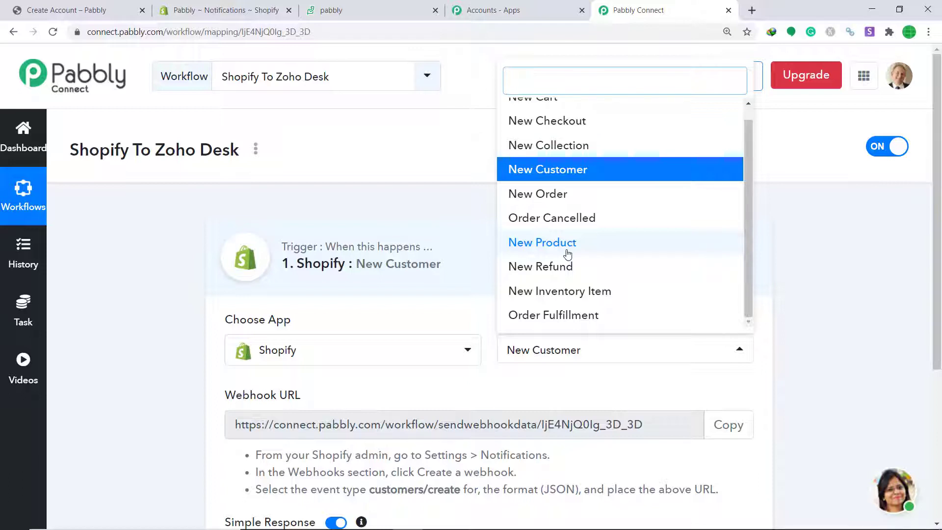
click(549, 384)
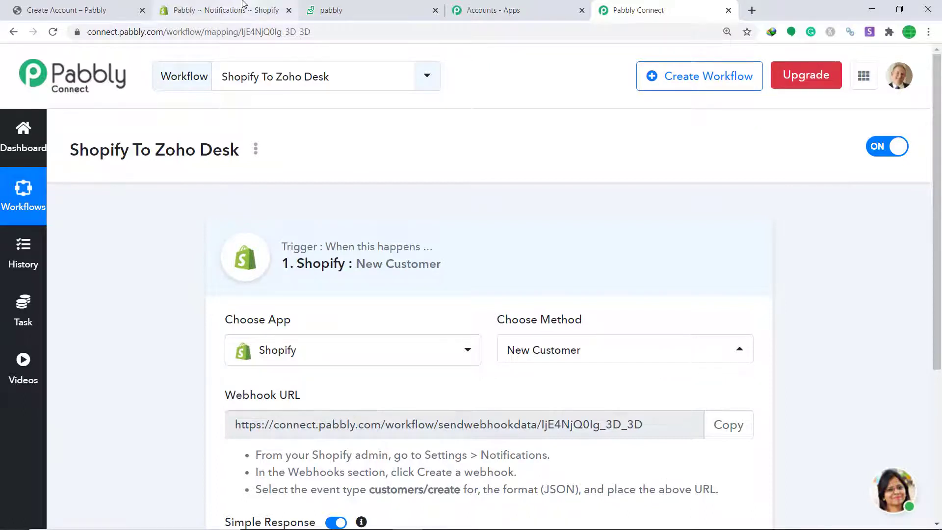
click(230, 10)
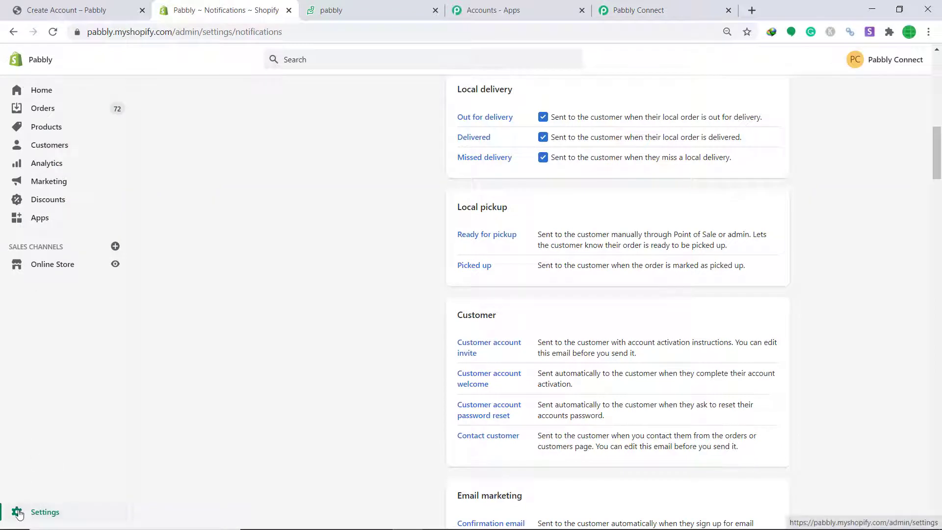
Go to Shopify Settings > Notifications and start creating a webhook under Webhooks.
click(47, 514)
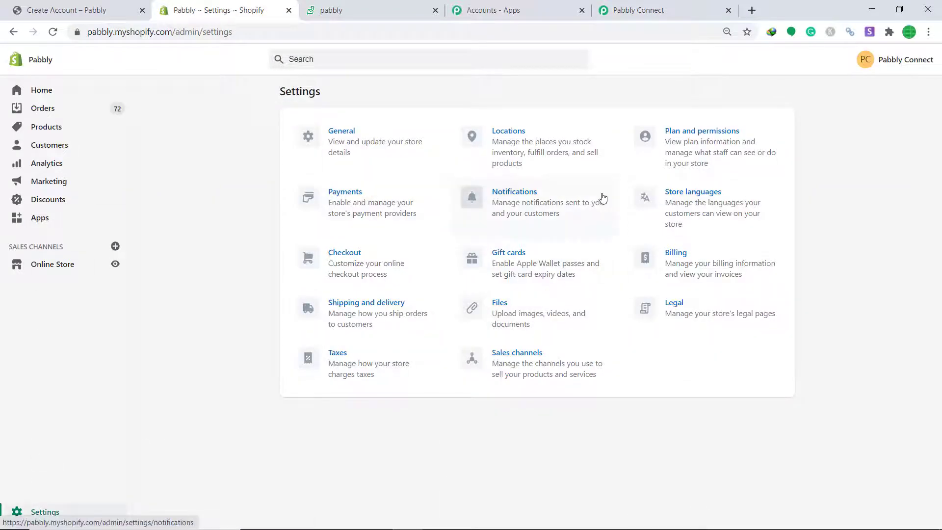
click(540, 200)
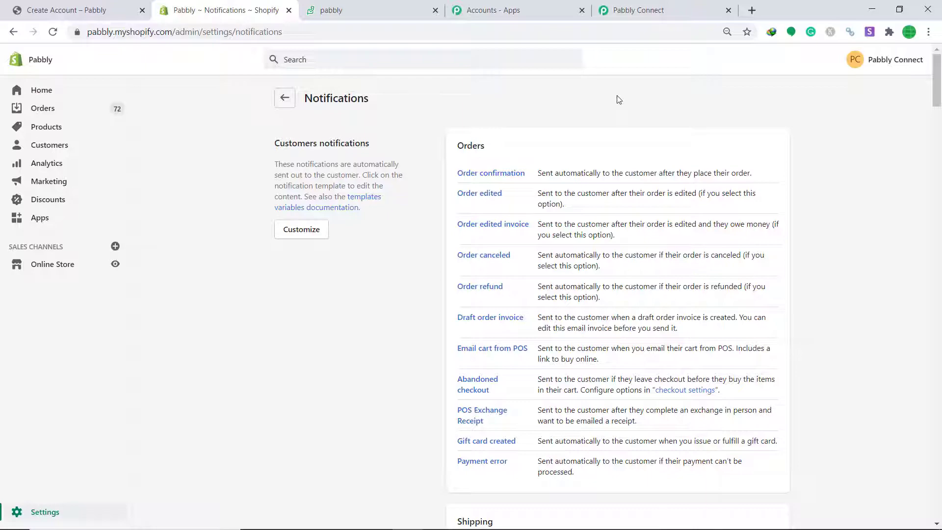
scroll(583, 116, down, 20)
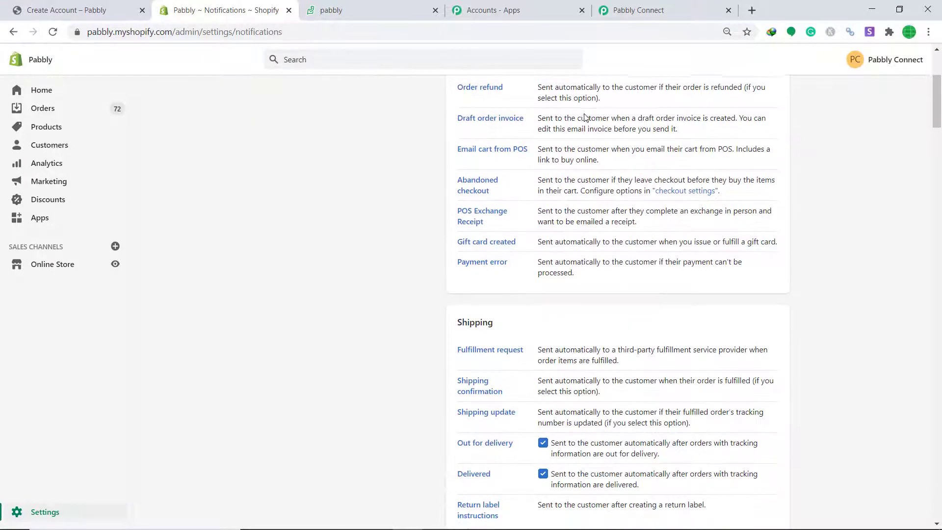
scroll(583, 116, down, 5)
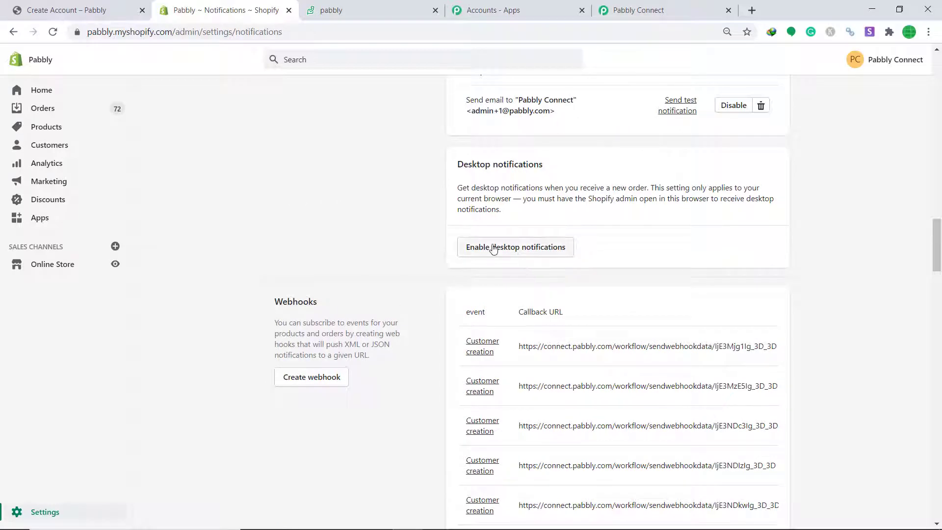
click(317, 378)
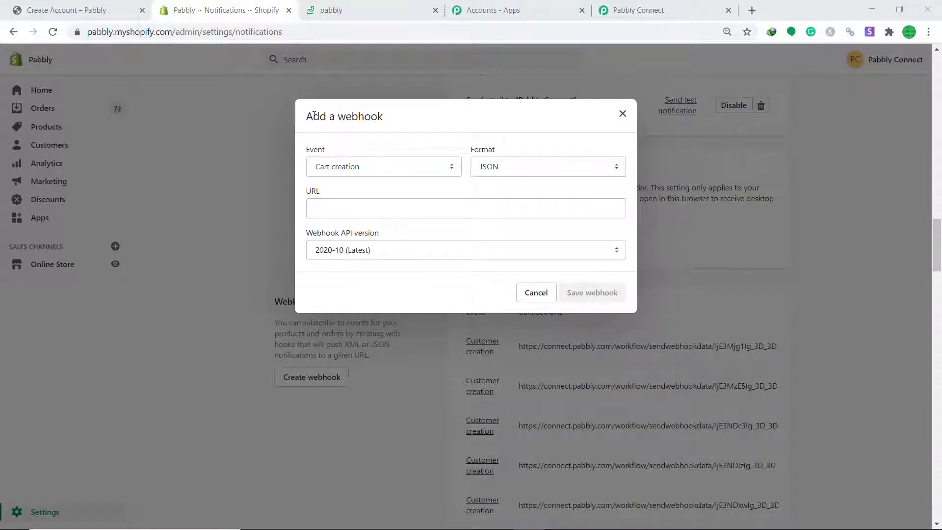
Save a Customer creation webhook pointing to the copied Pabbly workflow webhook URL.
click(400, 169)
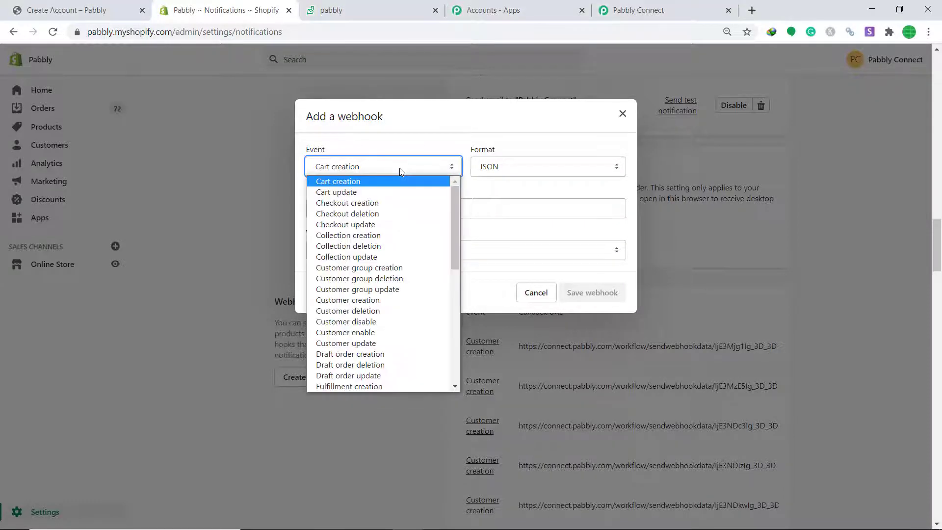
click(374, 300)
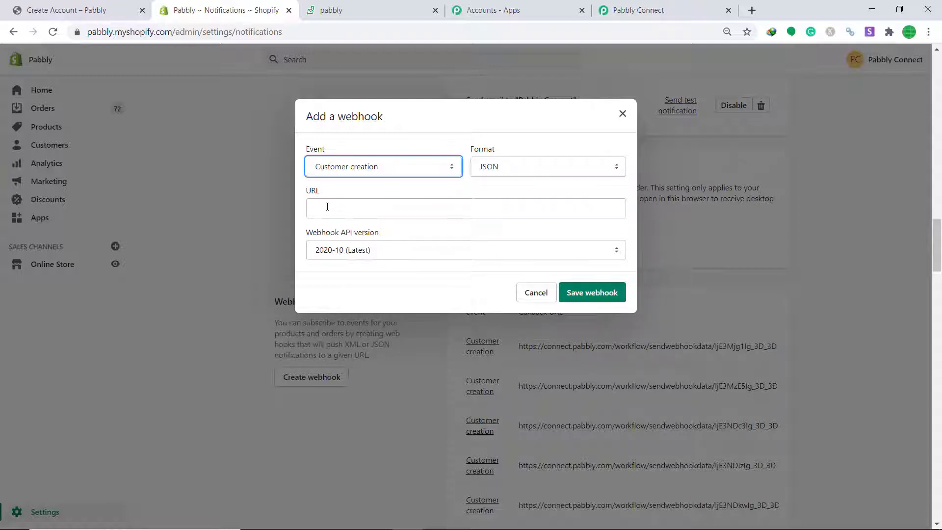
click(638, 9)
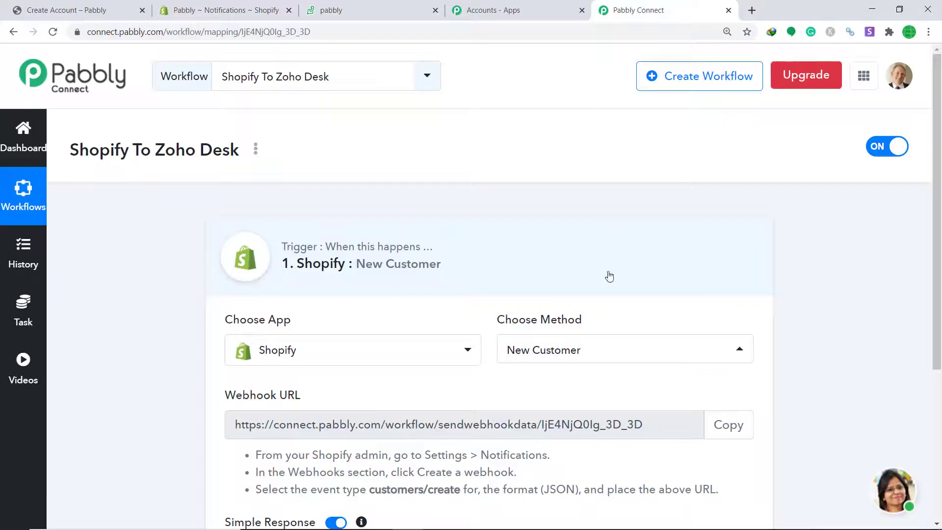
click(721, 424)
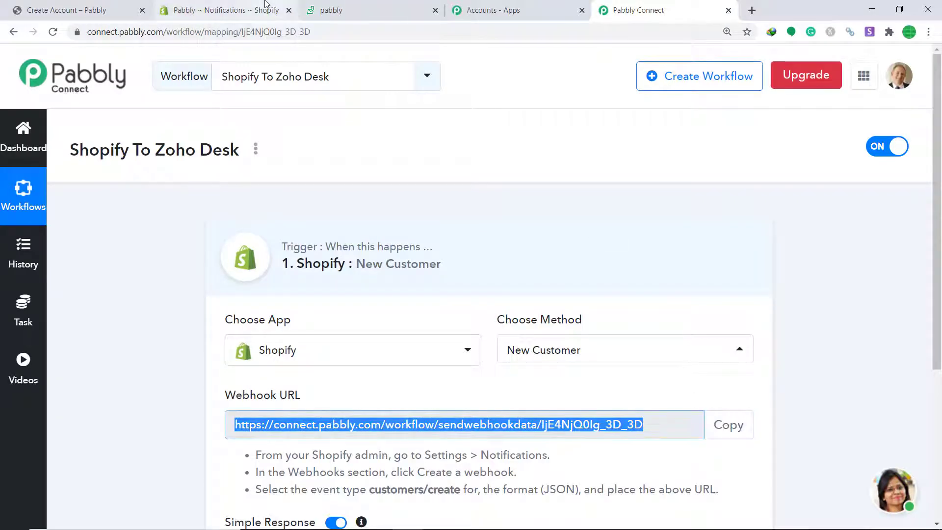
click(221, 10)
right_click(357, 210)
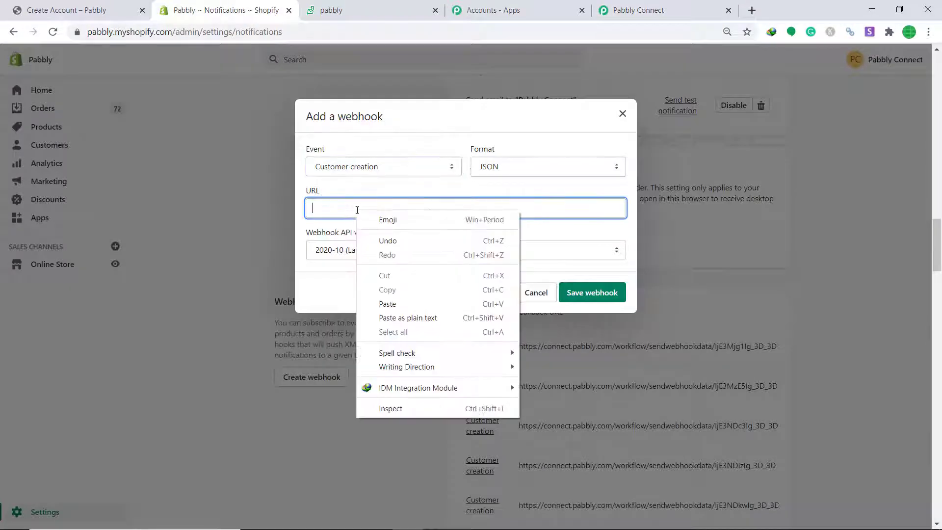
click(407, 305)
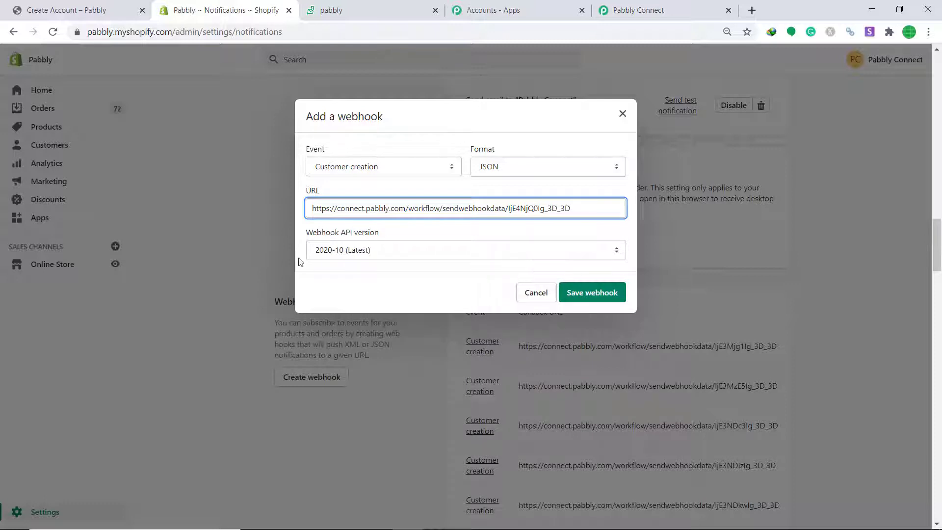
click(598, 296)
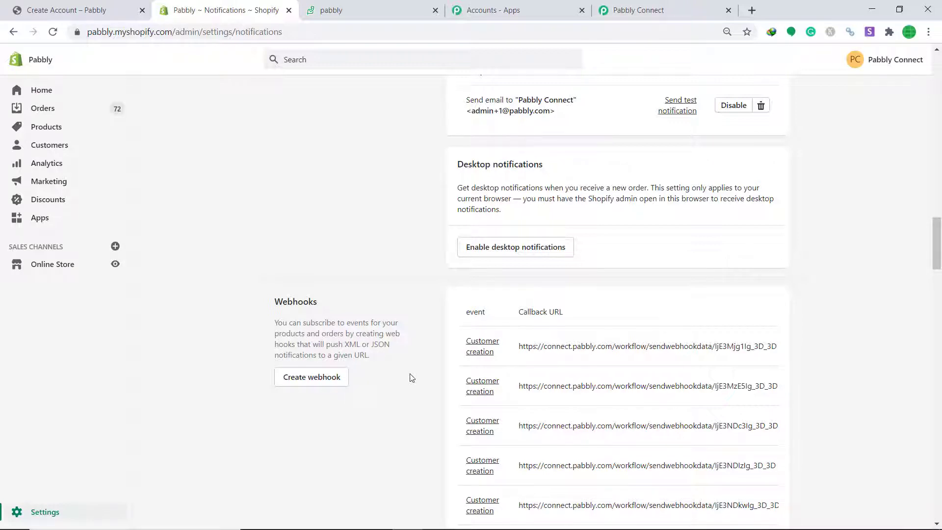
Start Capture Webhook Response in Pabbly Connect, then return to Shopify notifications.
click(633, 10)
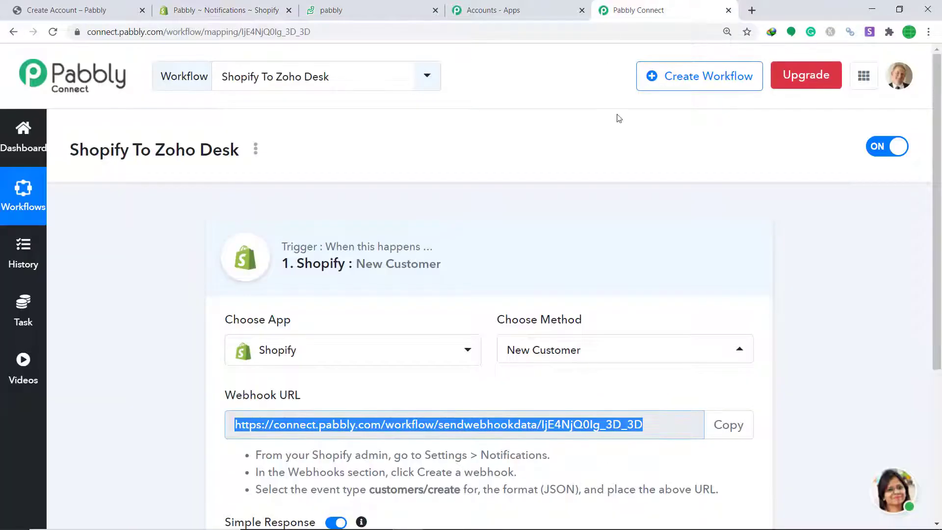
scroll(625, 137, down, 5)
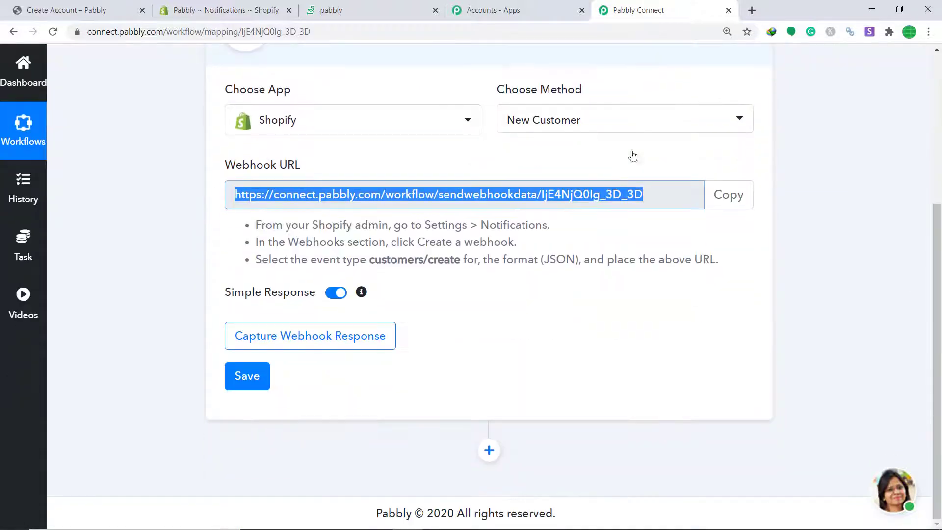
click(280, 341)
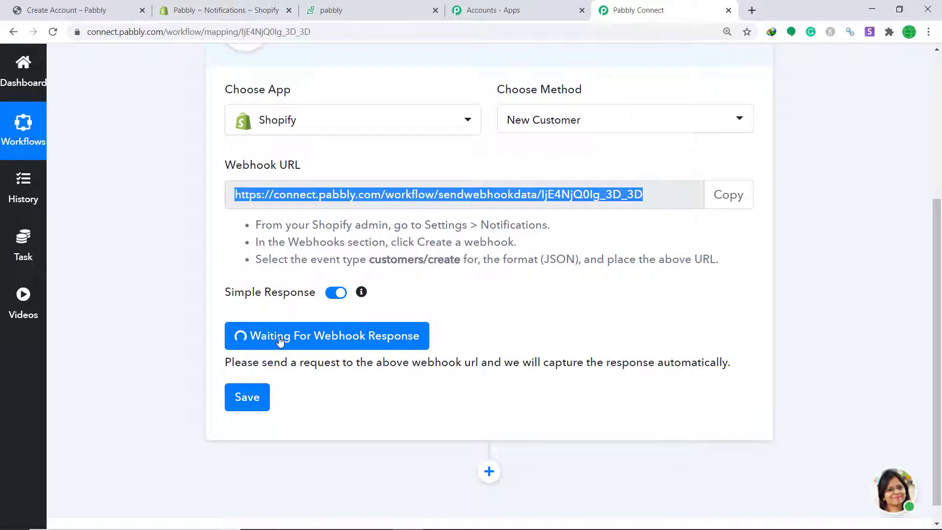
click(192, 5)
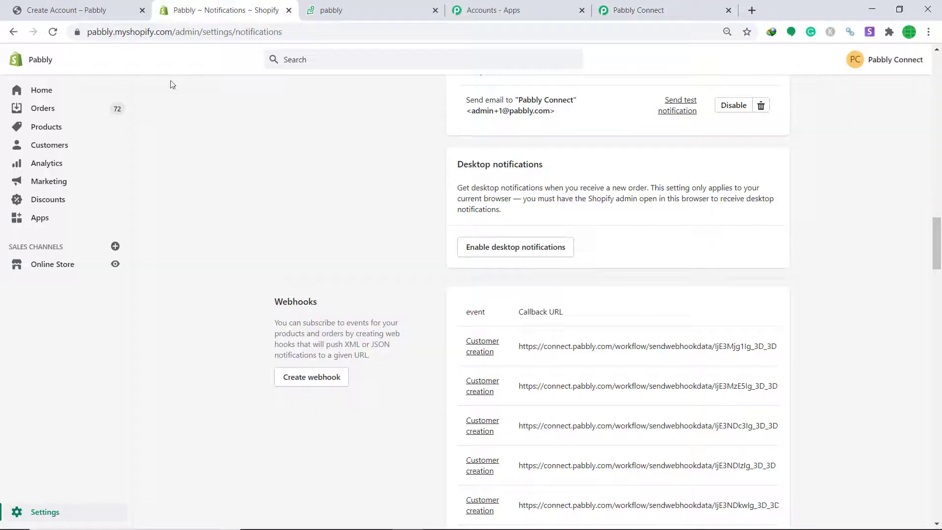
Open the online store and go to its Create account page.
click(115, 264)
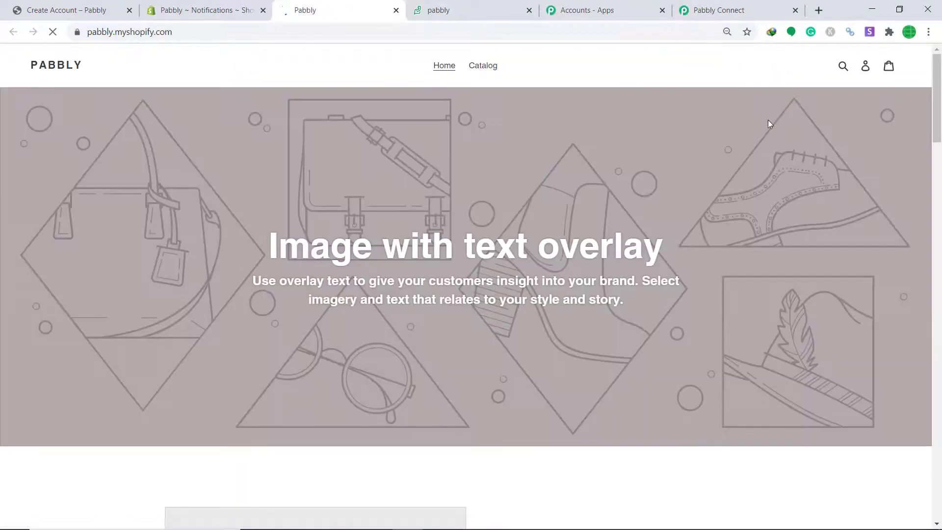
click(866, 68)
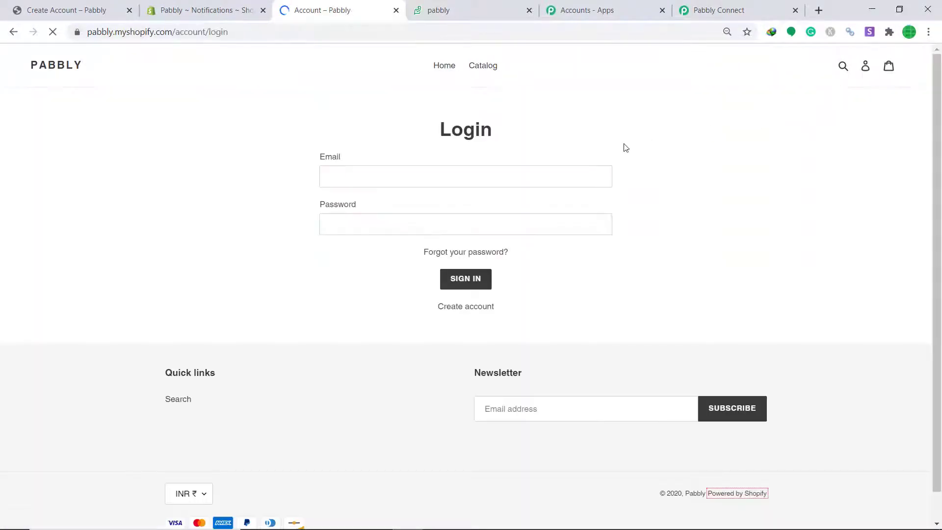
click(468, 307)
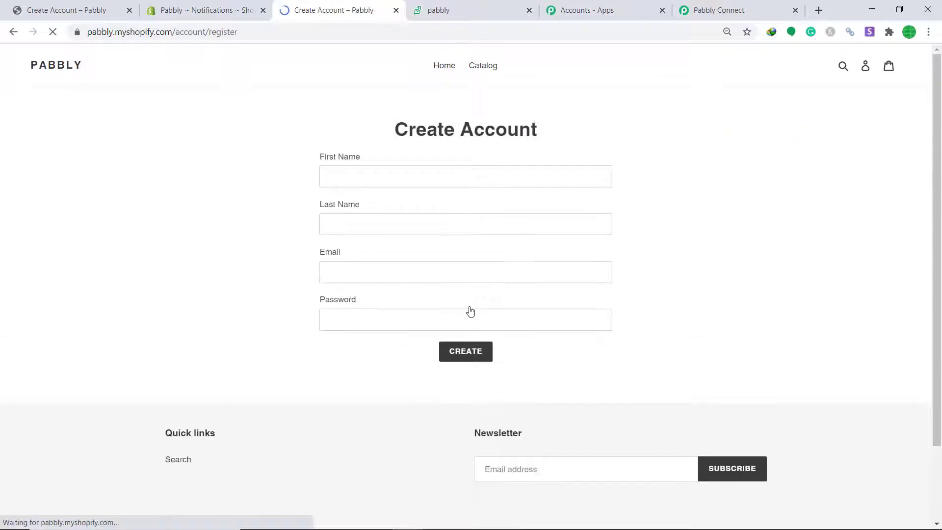
Fill in the test customer's first name, last name, email and password, and submit past reCAPTCHA.
click(384, 172)
click(370, 180)
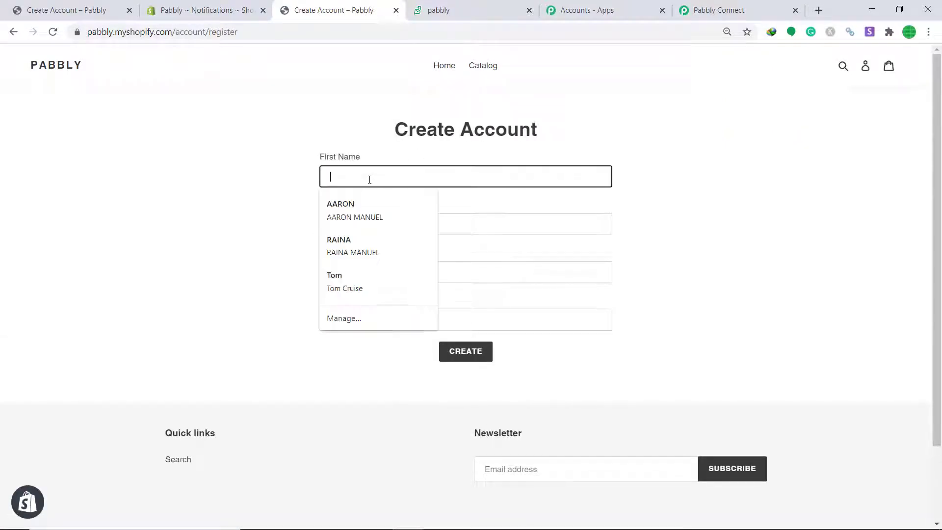
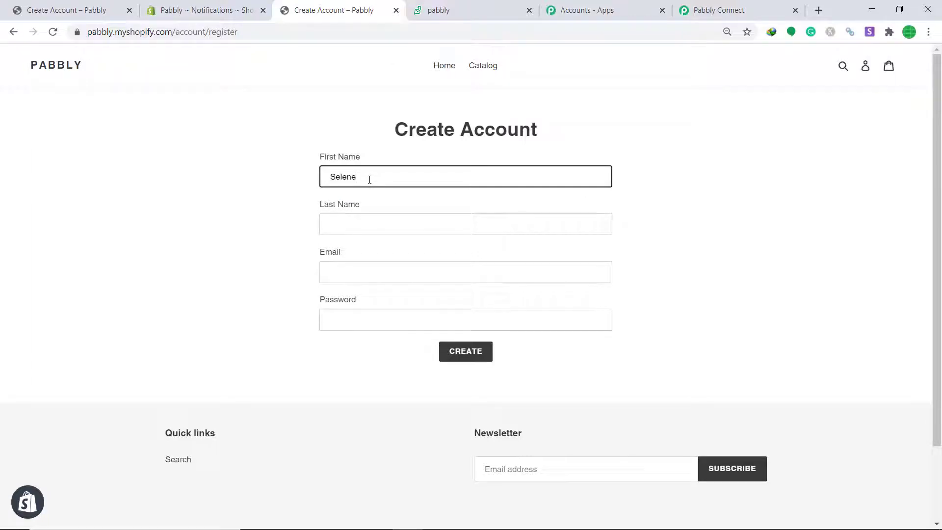
click(367, 222)
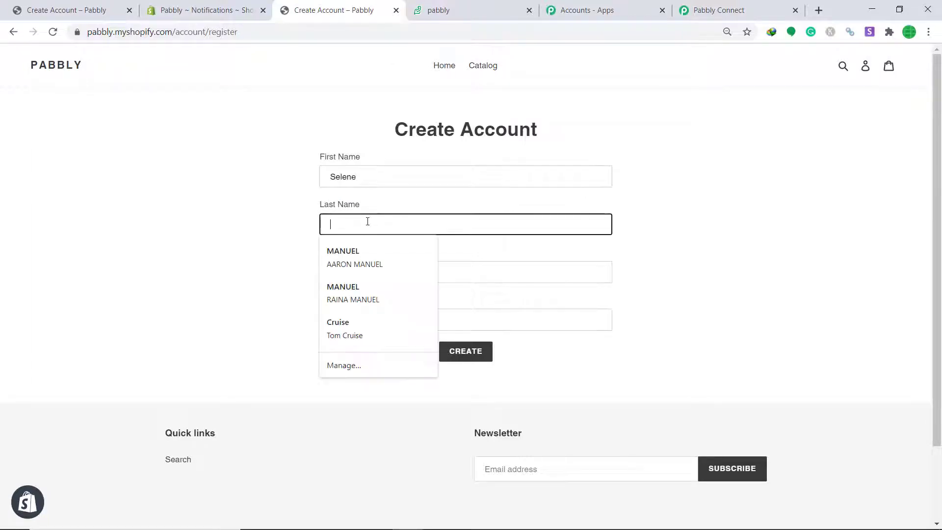
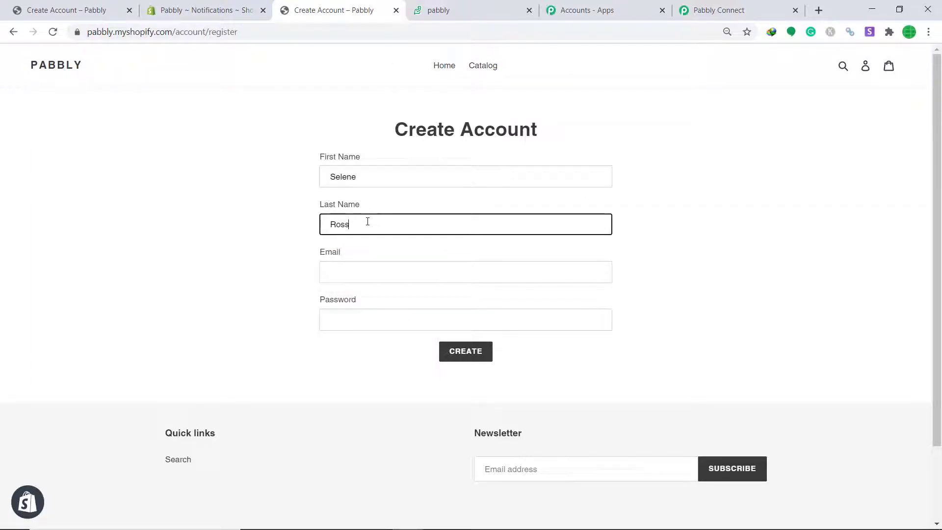
click(349, 270)
text(seole)
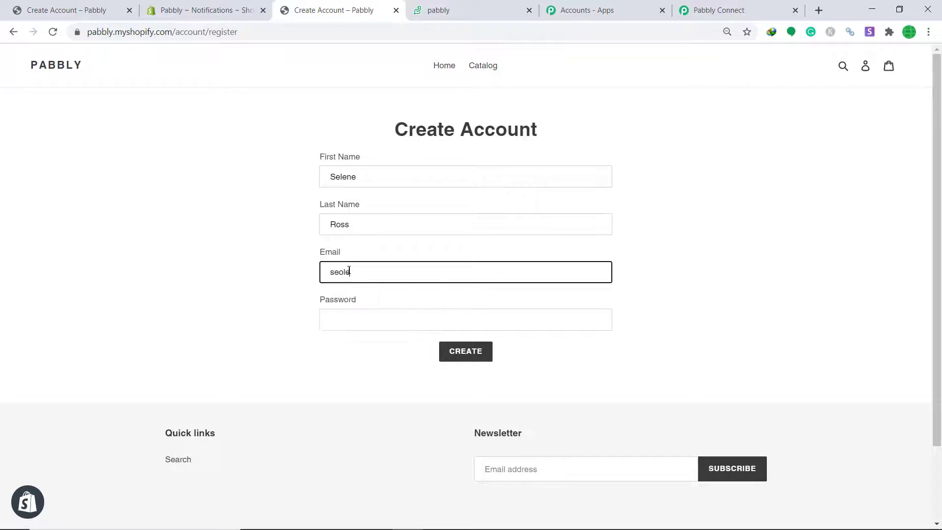
key(BackSpace)
key(BackSpace)
text(om)
click(368, 316)
text(•••••)
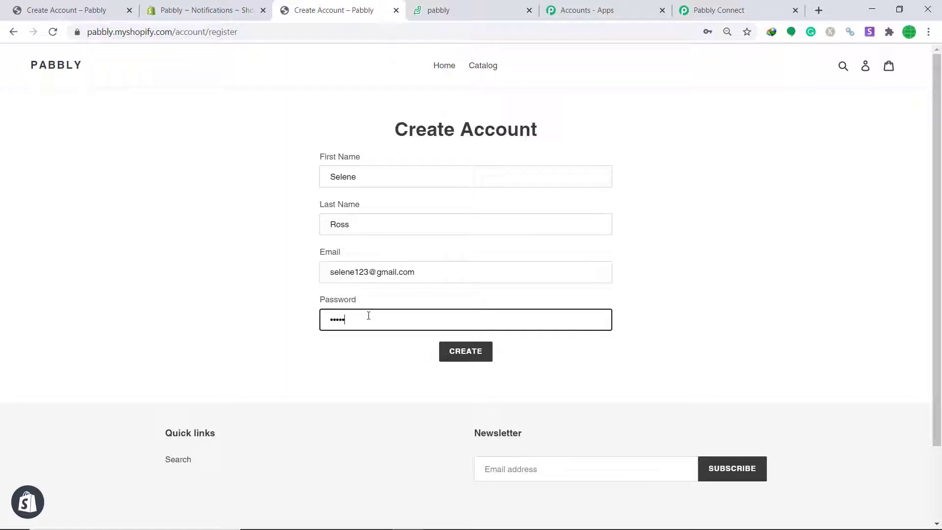
click(482, 357)
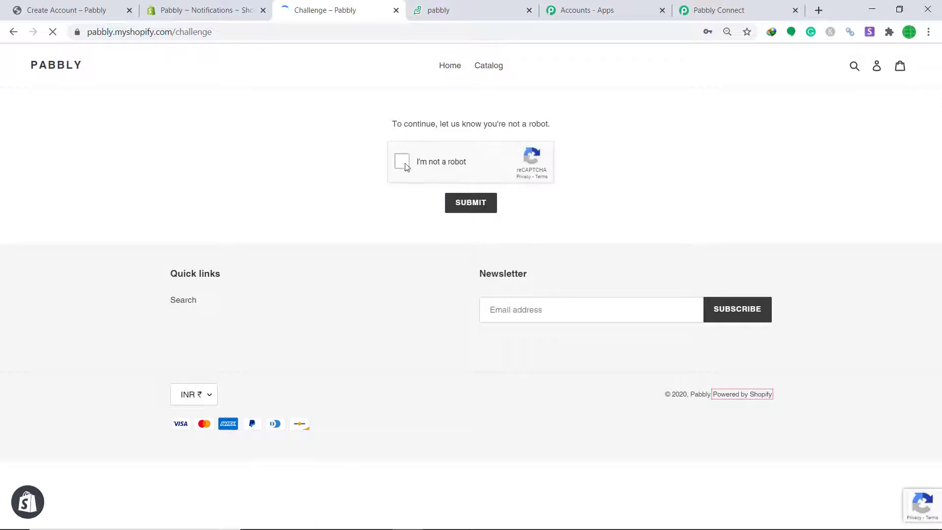
click(487, 206)
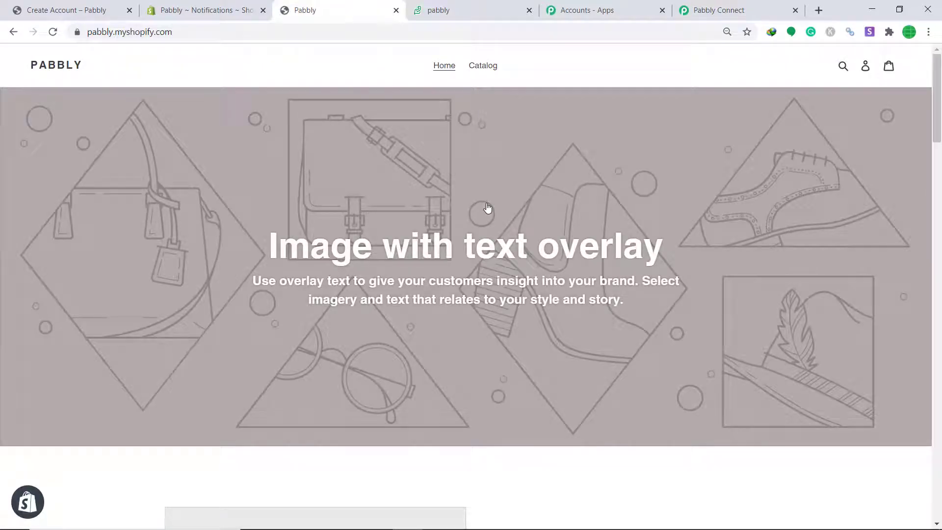
Review the captured webhook response's customer fields, then add an action step.
click(714, 10)
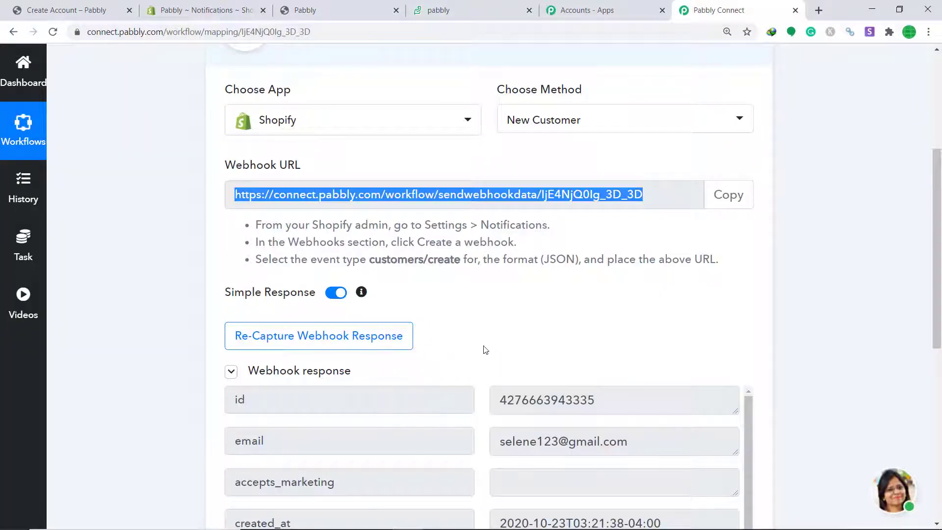
scroll(496, 352, down, 3)
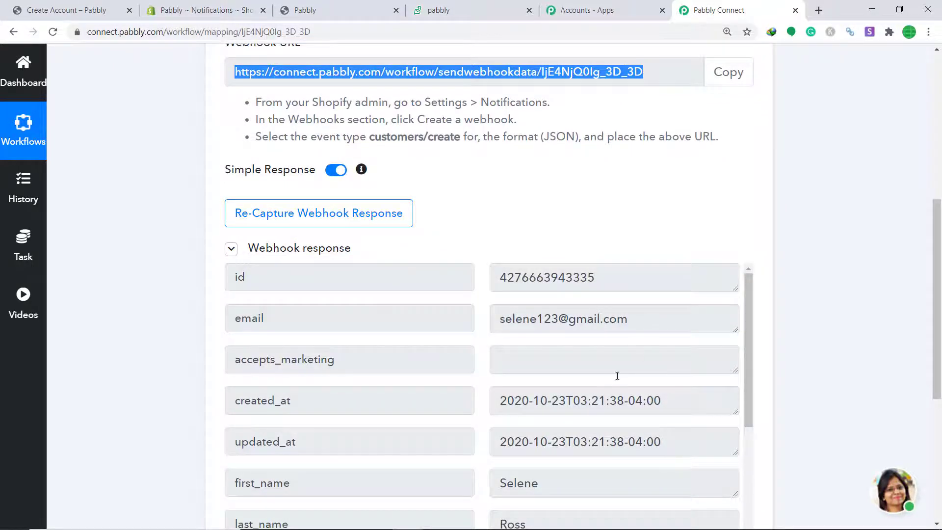
scroll(617, 376, down, 3)
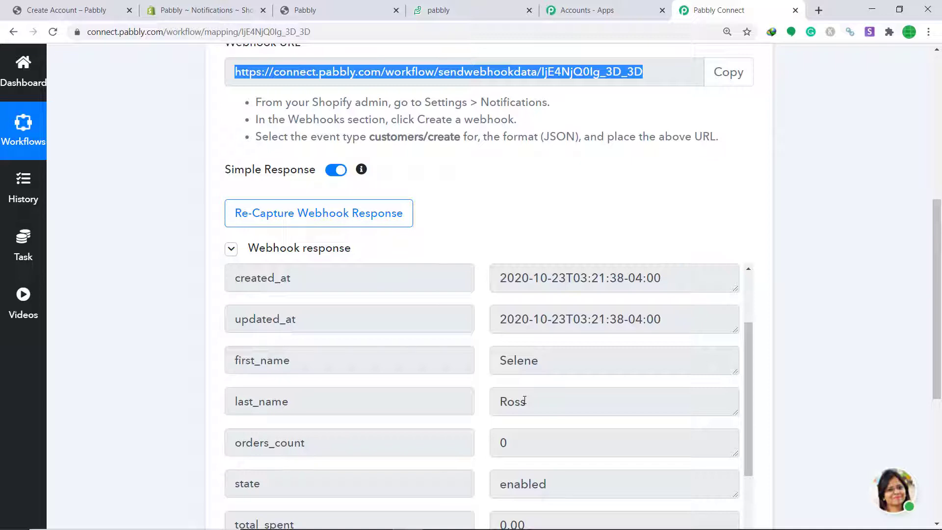
scroll(524, 399, down, 6)
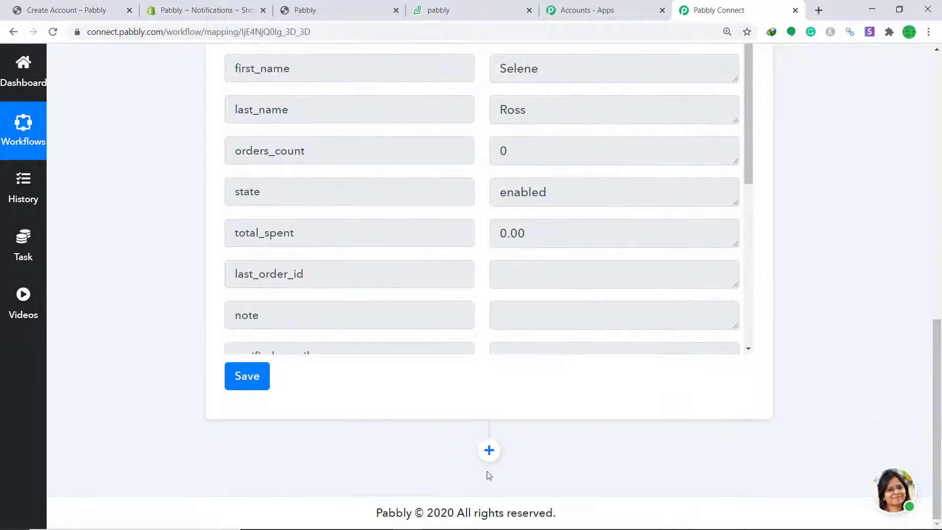
click(491, 453)
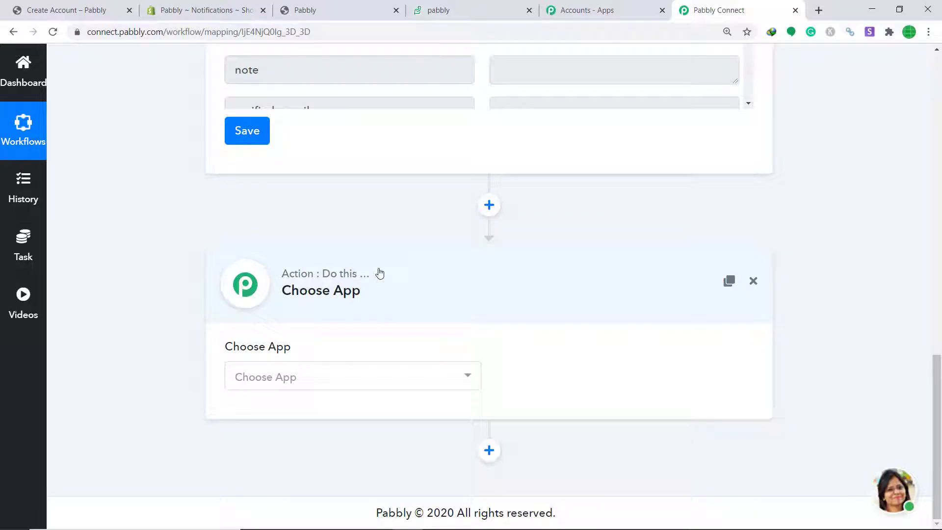
Choose Zoho Desk as the action app.
click(338, 377)
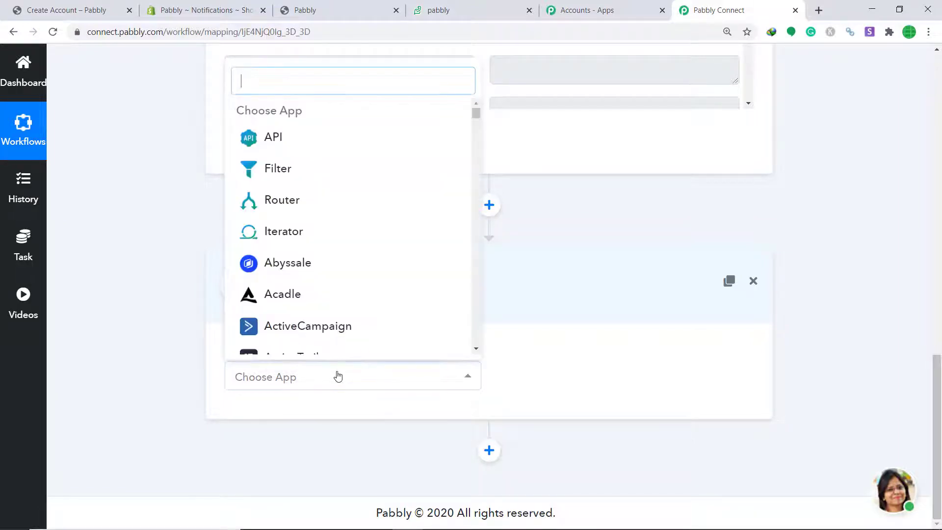
text(ZOH)
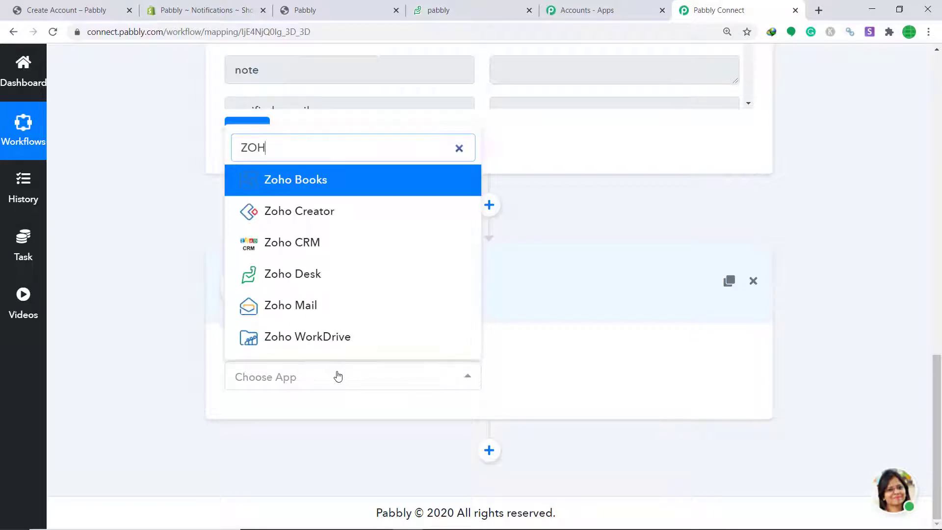
click(341, 275)
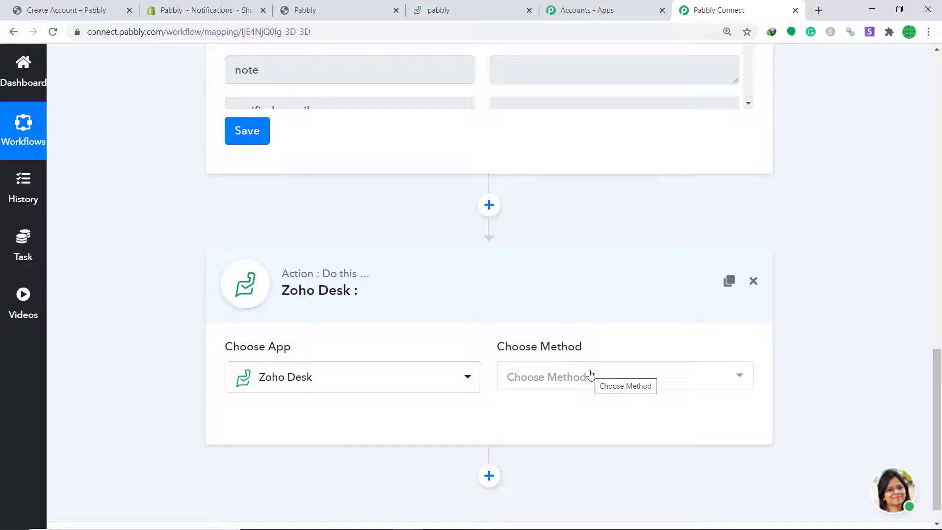
Set the action method to Create Contact and begin connecting a Zoho Desk account.
click(590, 375)
click(593, 269)
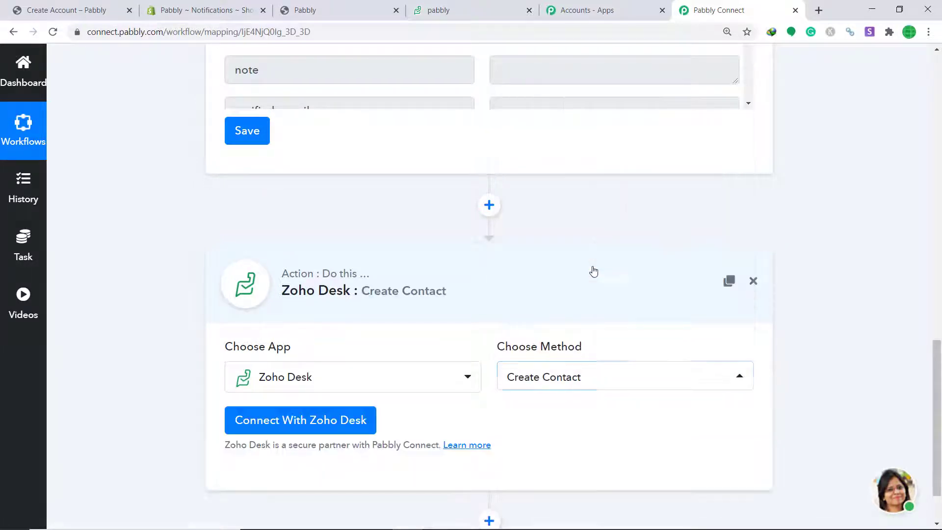
click(596, 378)
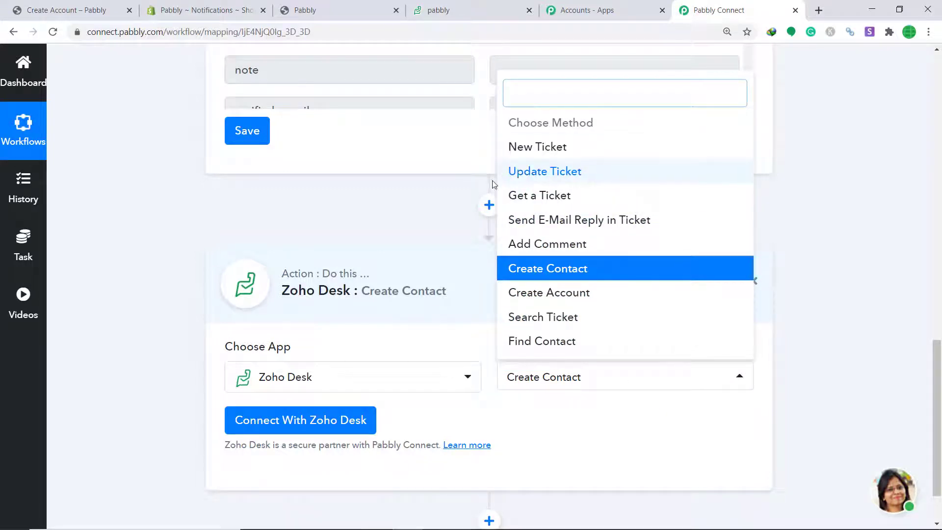
scroll(595, 269, down, 2)
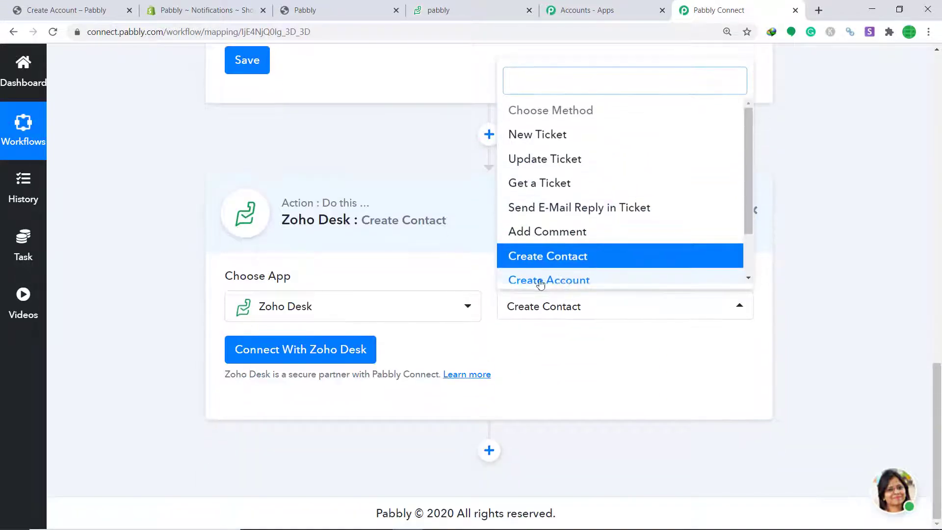
scroll(629, 238, up, 3)
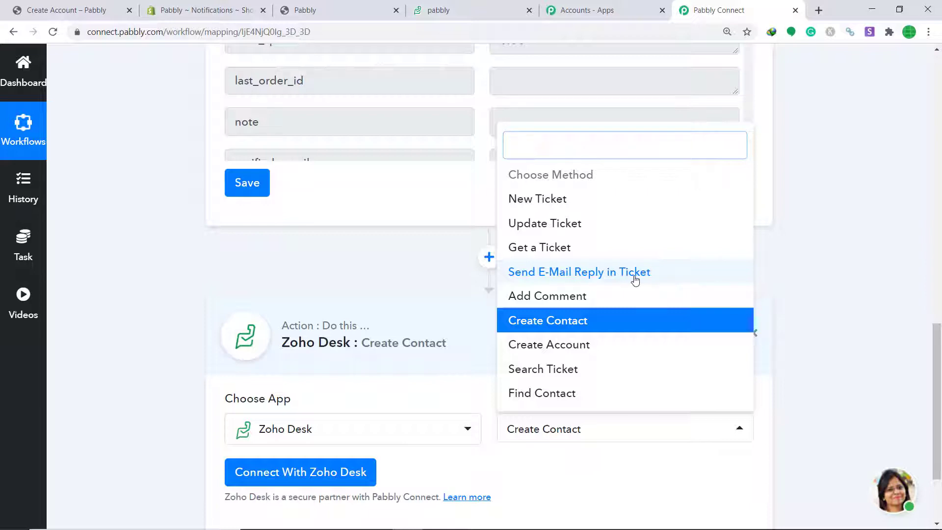
click(552, 456)
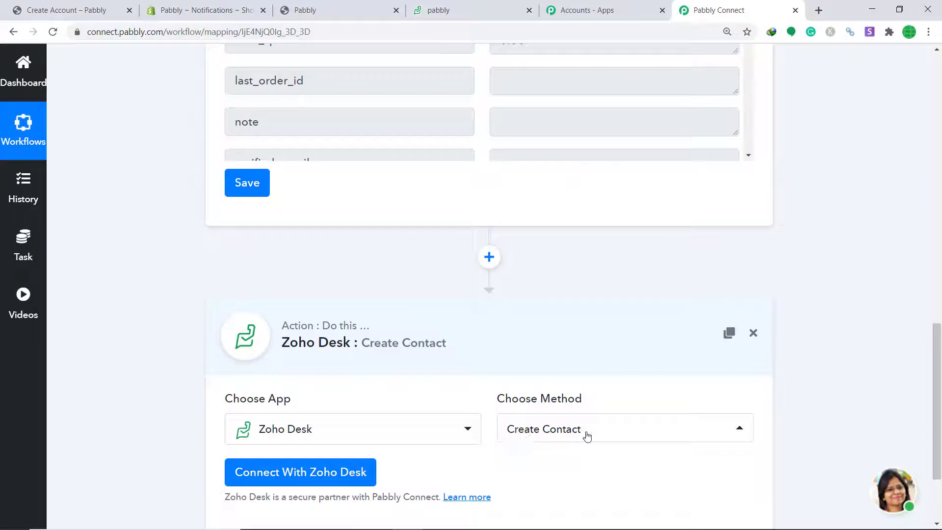
click(312, 471)
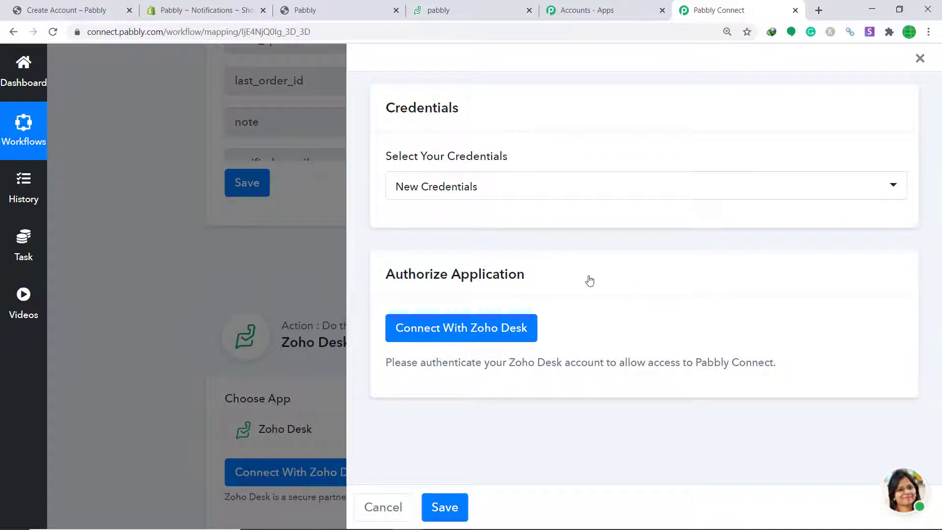
Start Zoho Desk authorization and copy the zoho.com domain from the Zoho Desk address.
click(430, 331)
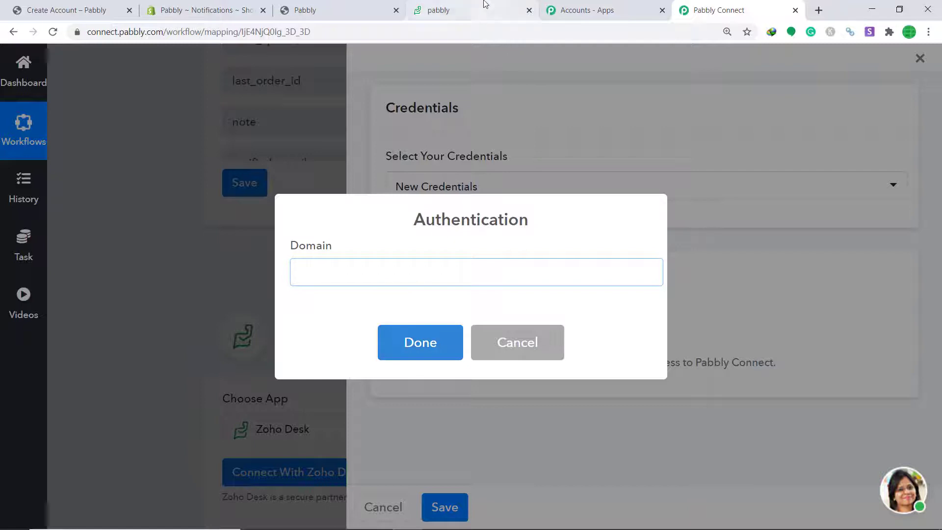
click(468, 10)
drag(145, 33, 108, 34)
right_click(112, 38)
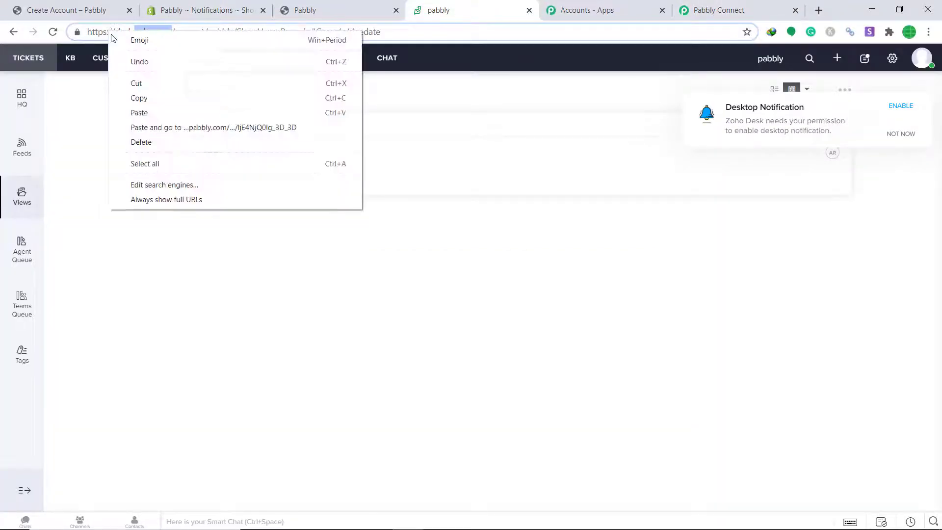
click(150, 32)
drag(173, 32, 141, 32)
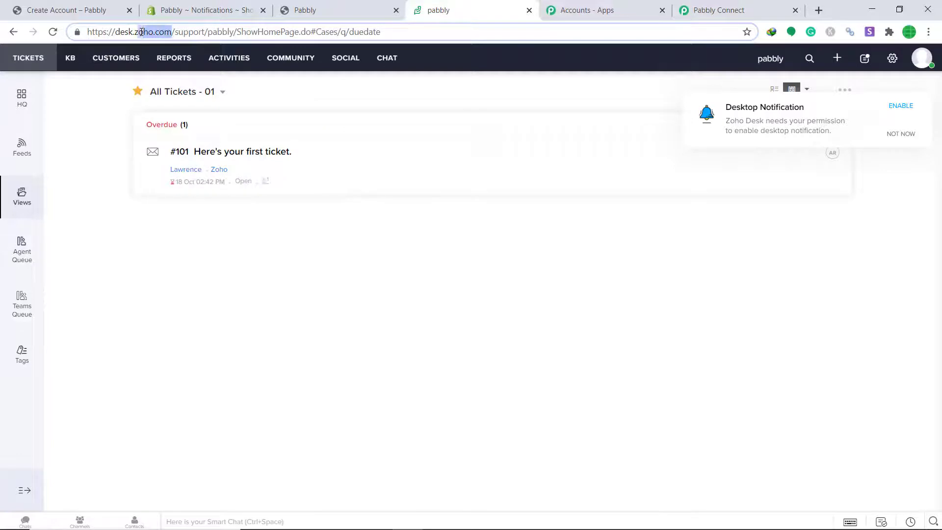
right_click(138, 34)
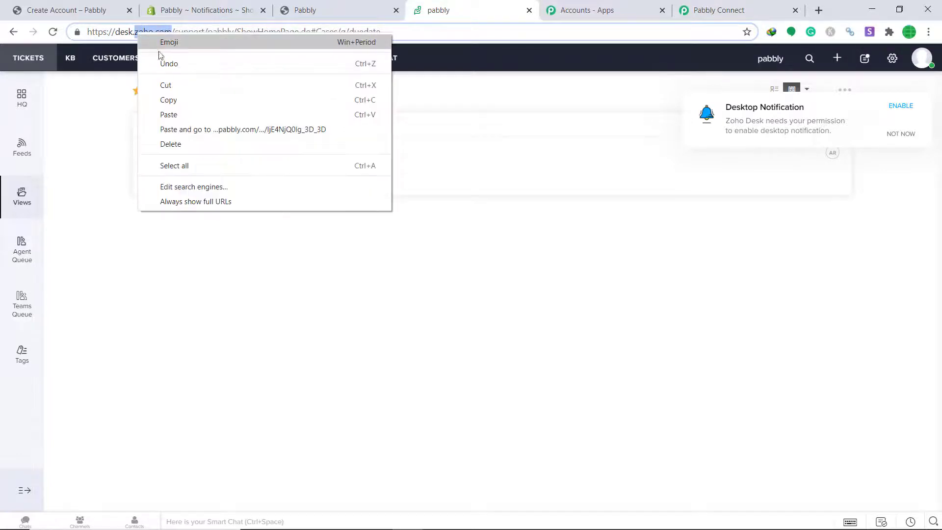
click(169, 98)
Paste zoho.com as the Domain, accept Zoho Desk access, and dismiss the success message.
click(708, 6)
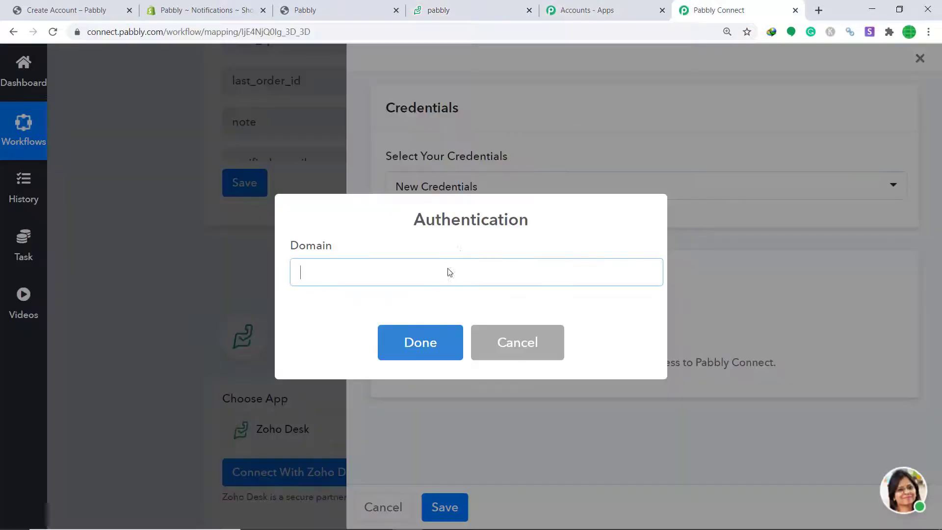
right_click(377, 266)
click(418, 359)
click(427, 349)
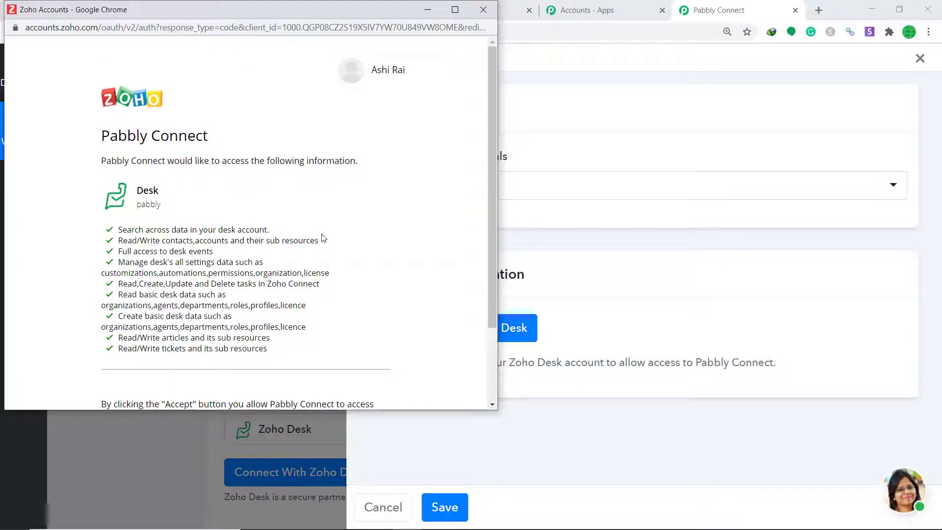
scroll(245, 270, down, 3)
click(125, 345)
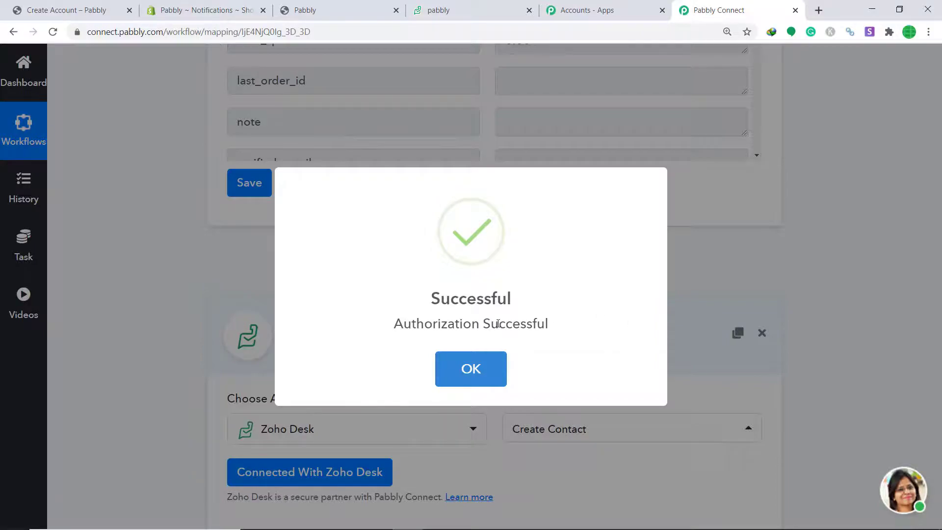
click(470, 367)
scroll(609, 269, down, 3)
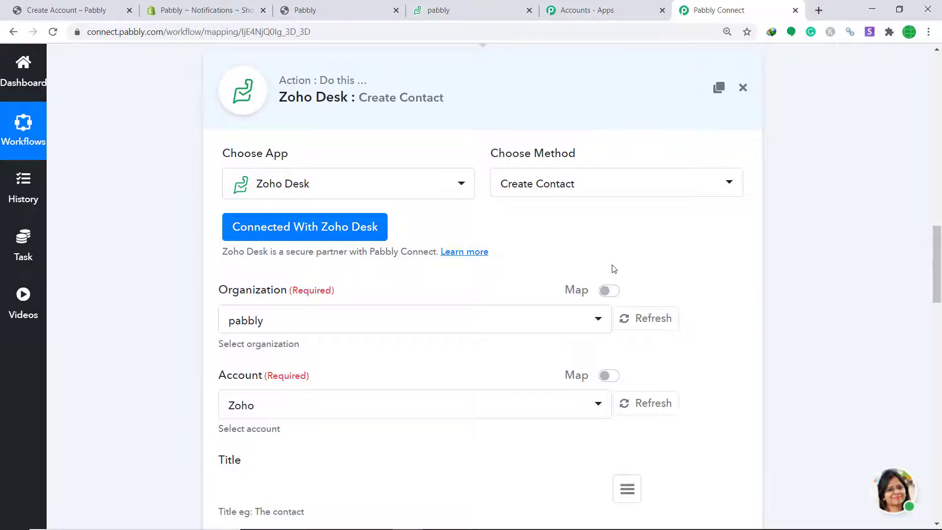
Check the accounts listed in Zoho Desk, then select Zoho as the action's Account.
scroll(611, 268, down, 1)
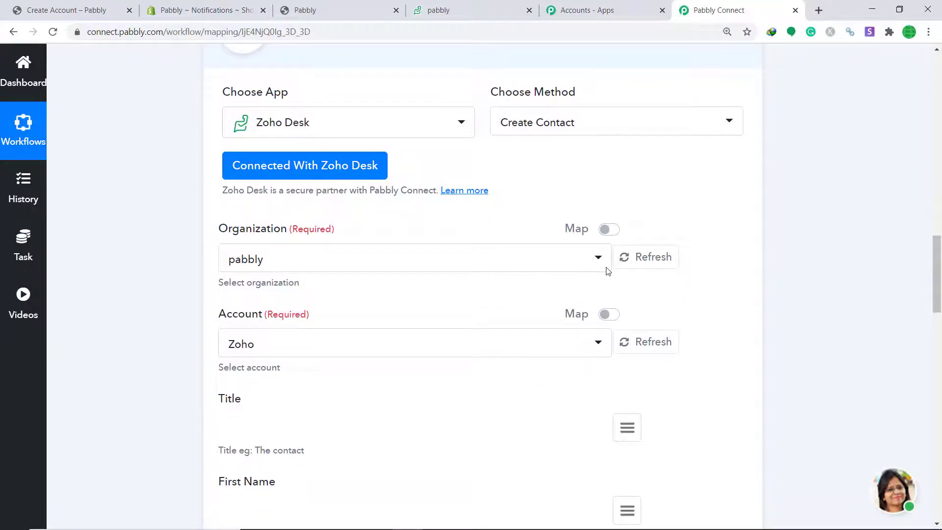
scroll(608, 271, down, 1)
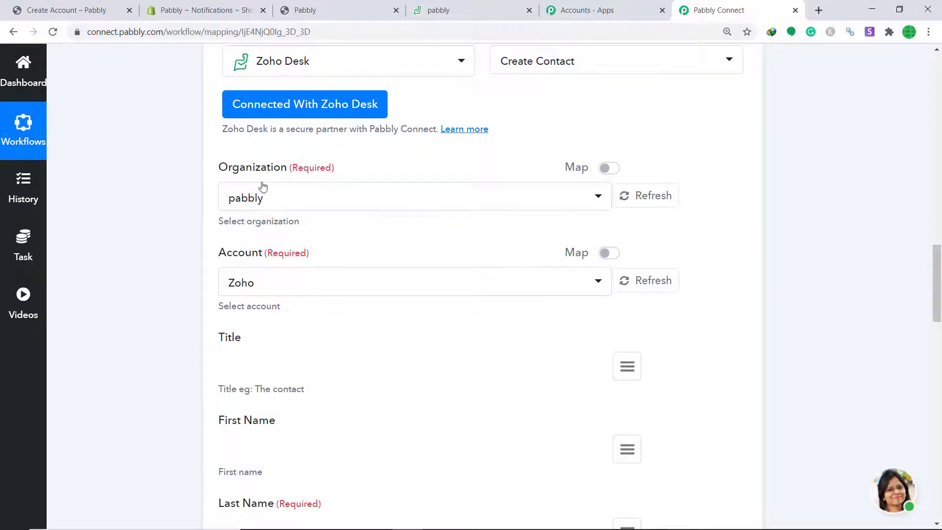
click(475, 9)
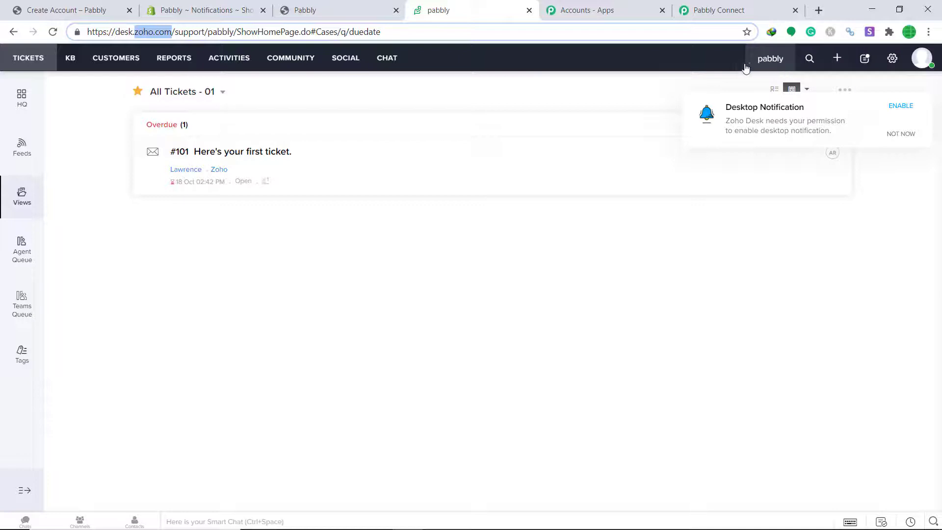
click(737, 6)
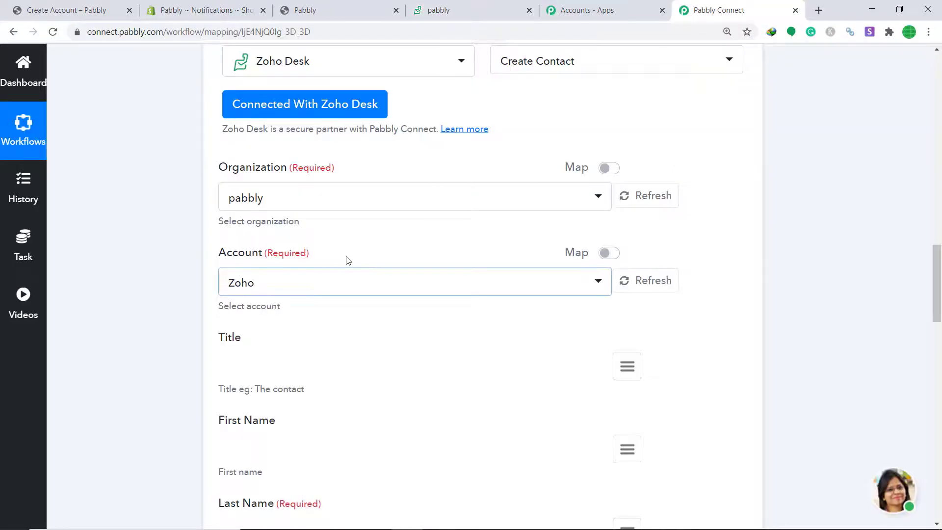
click(371, 288)
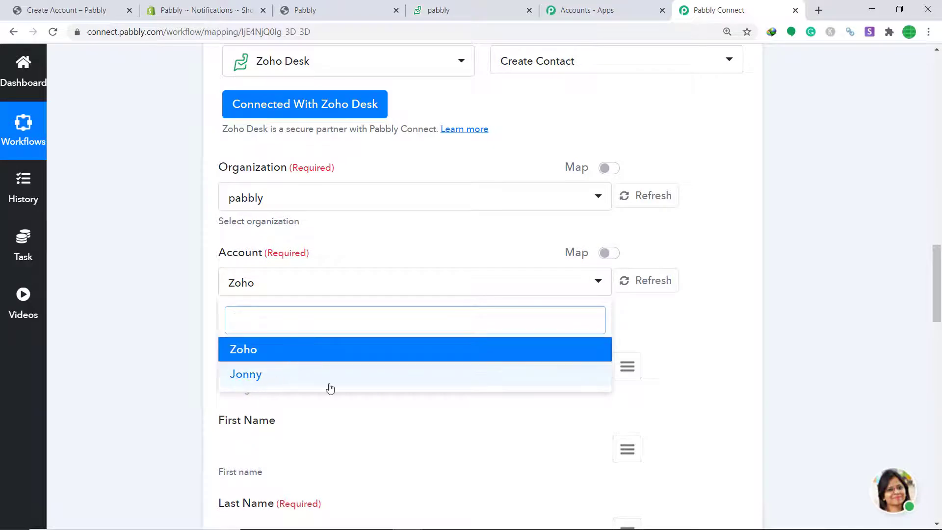
click(373, 10)
click(442, 10)
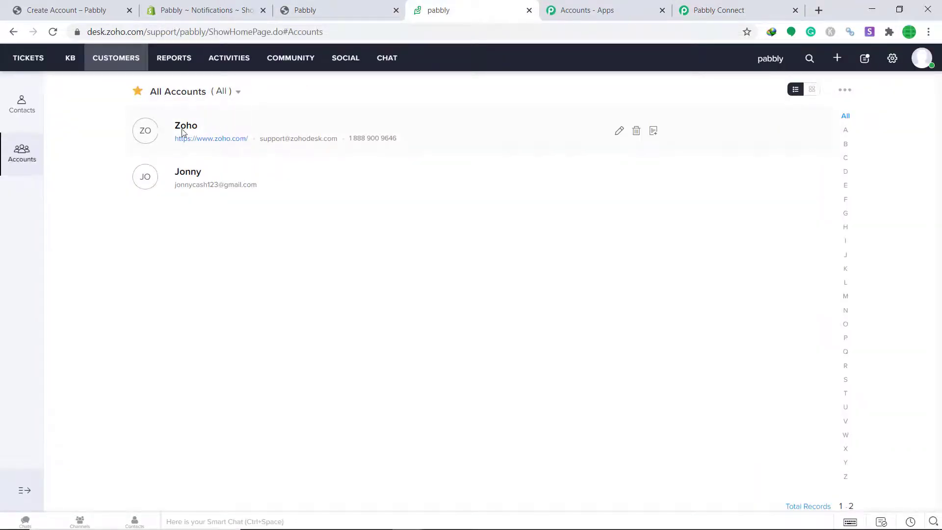
click(736, 10)
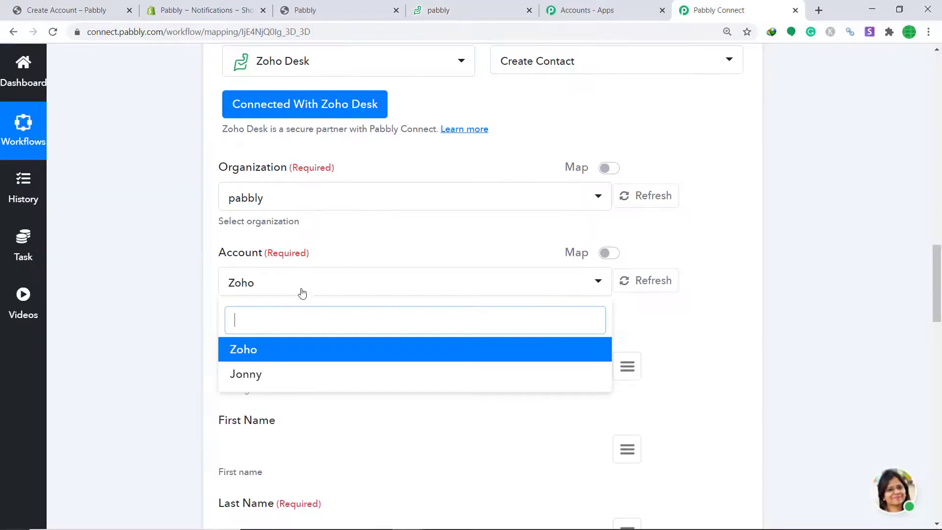
click(314, 351)
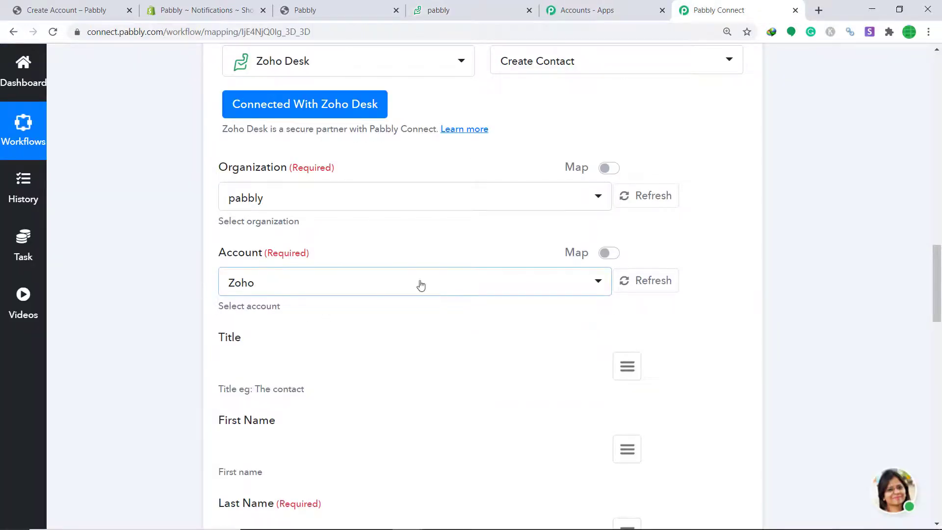
Map the Shopify customer's first_name into both the Title and First Name fields.
click(625, 367)
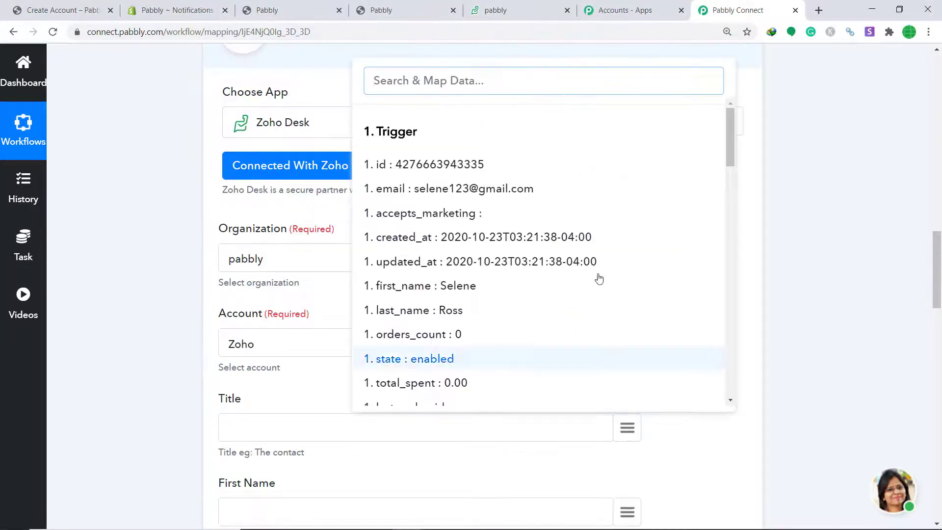
scroll(487, 242, down, 1)
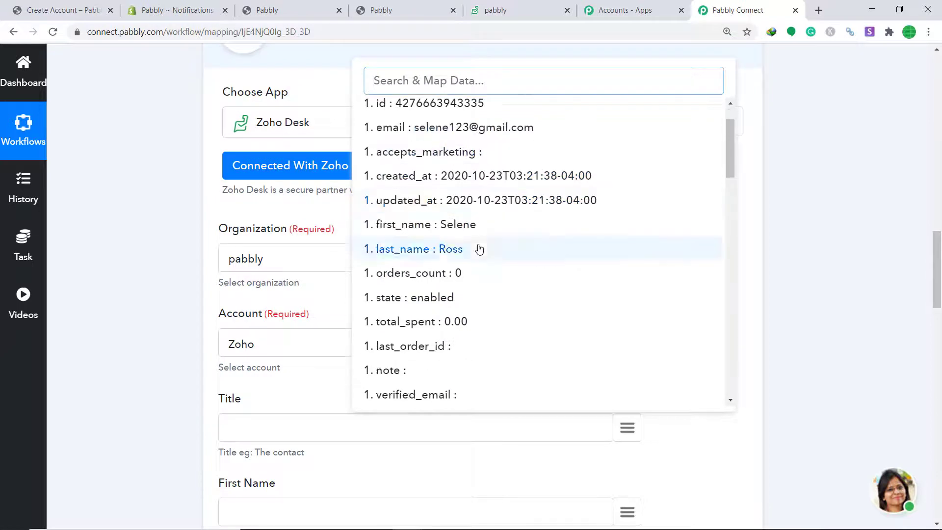
click(456, 234)
scroll(633, 291, down, 2)
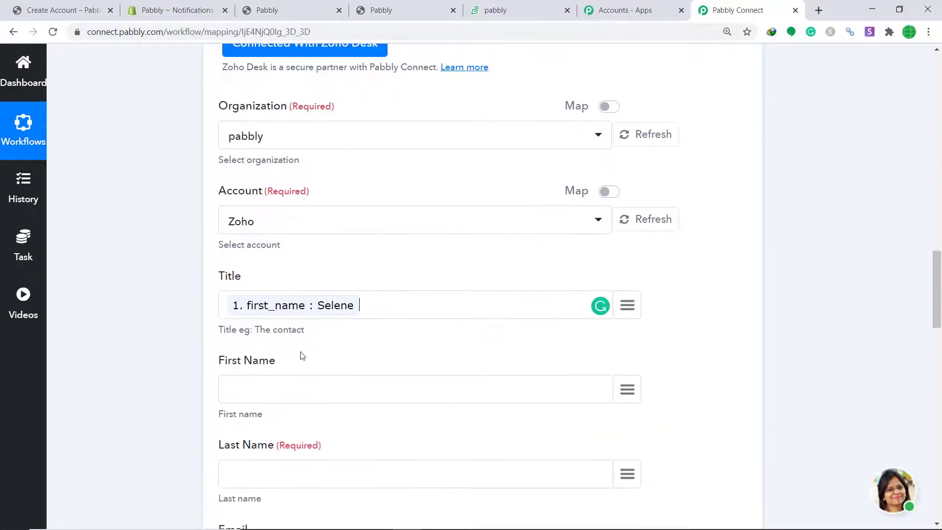
scroll(305, 338, down, 1)
click(633, 328)
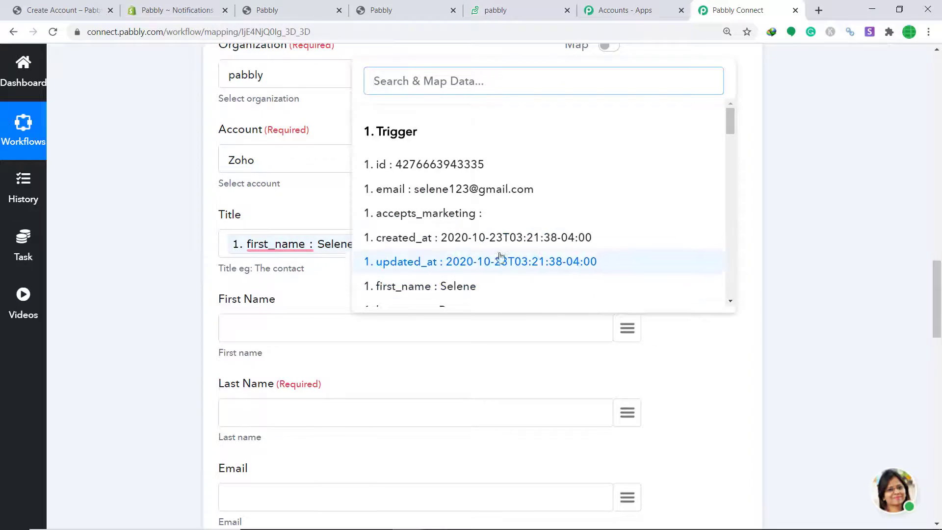
scroll(490, 255, down, 1)
click(447, 223)
scroll(618, 275, down, 2)
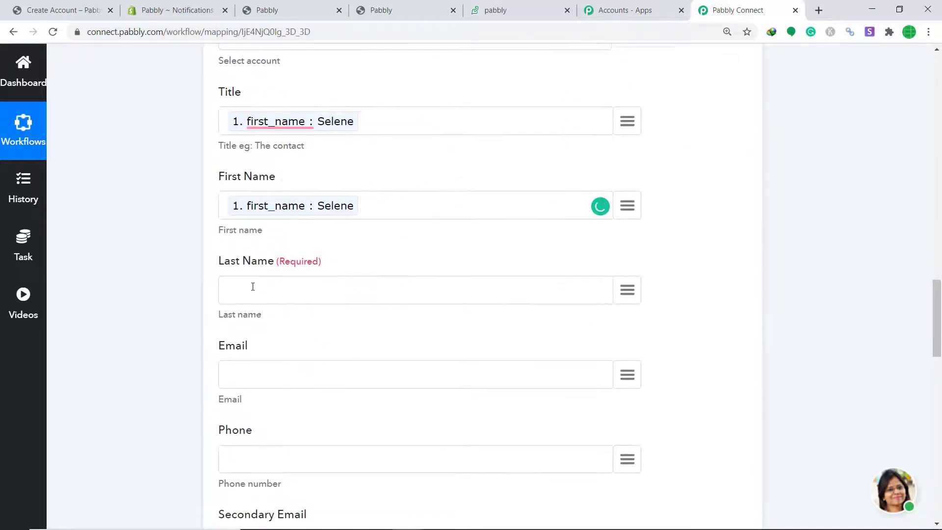
Map last_name into Last Name and the customer's email into the Email field.
click(625, 290)
scroll(515, 333, down, 2)
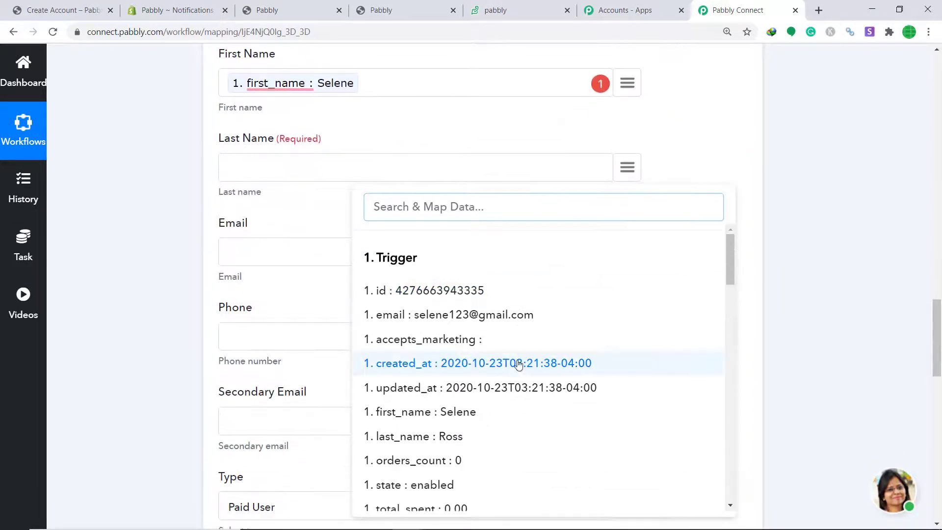
scroll(485, 409, down, 1)
click(442, 374)
scroll(572, 269, down, 1)
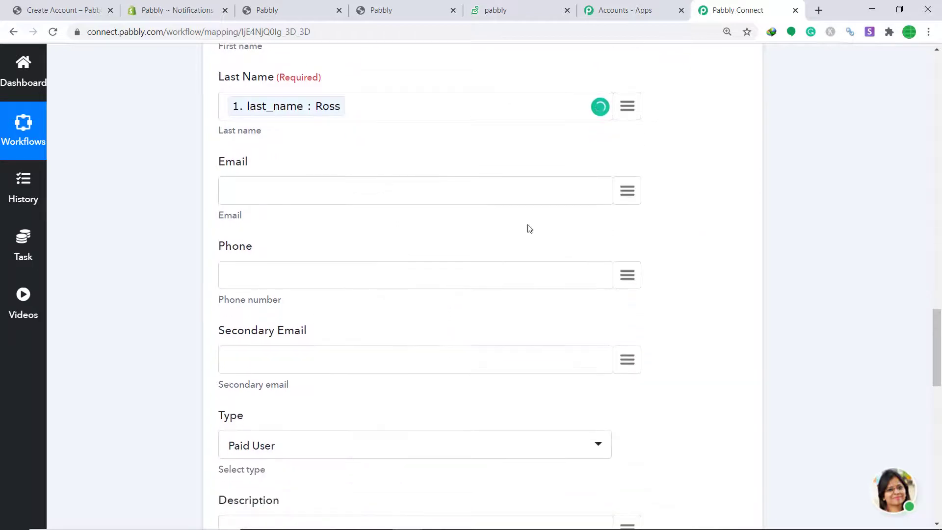
click(626, 191)
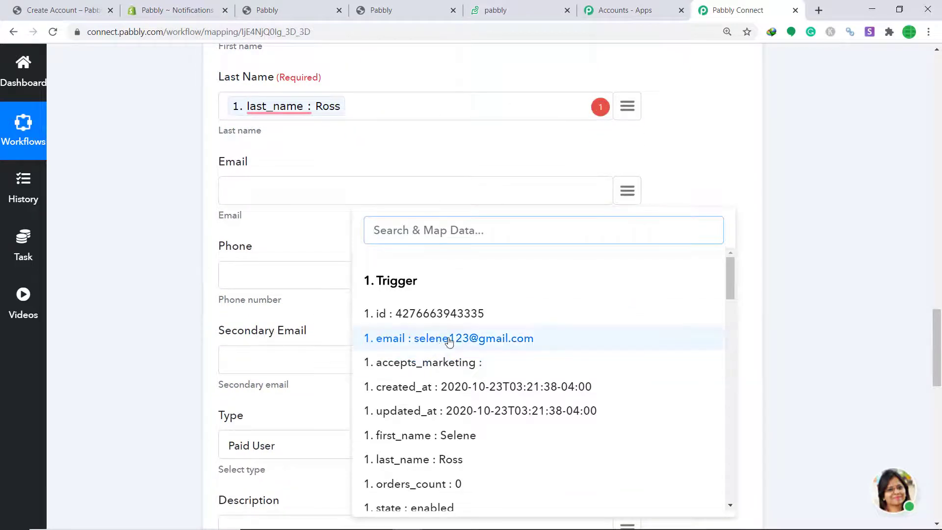
click(474, 337)
scroll(551, 261, down, 1)
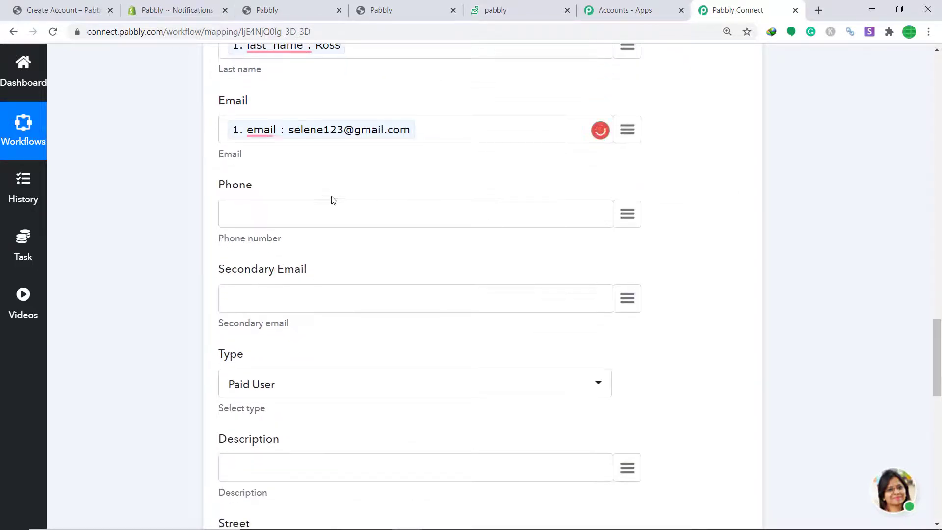
Scroll past Country, Zip, Facebook and Twitter to the Save buttons, then go to the store's Create Account page.
scroll(297, 191, down, 2)
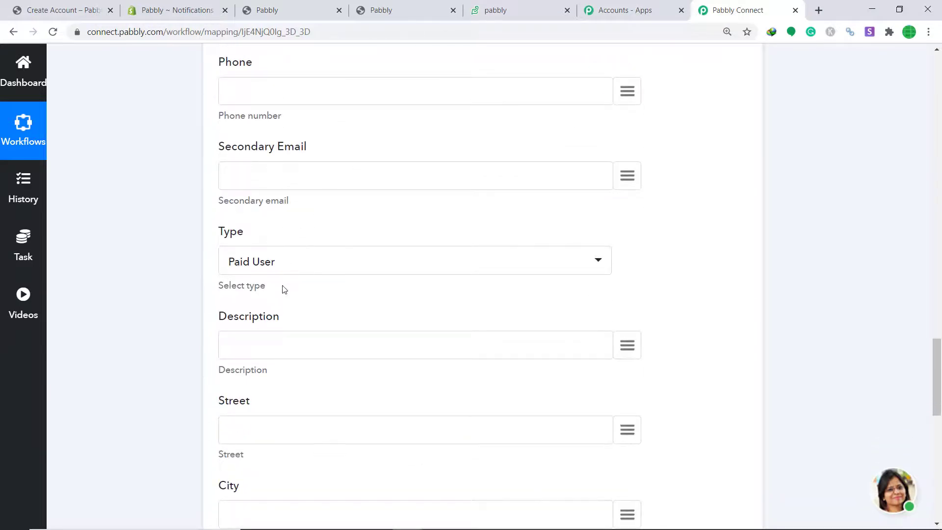
scroll(284, 290, down, 1)
scroll(250, 250, down, 6)
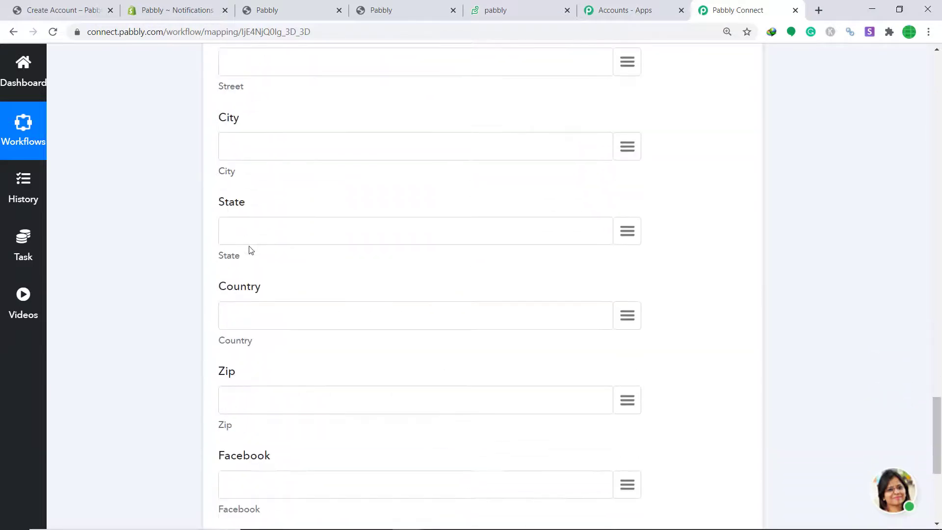
scroll(250, 255, down, 2)
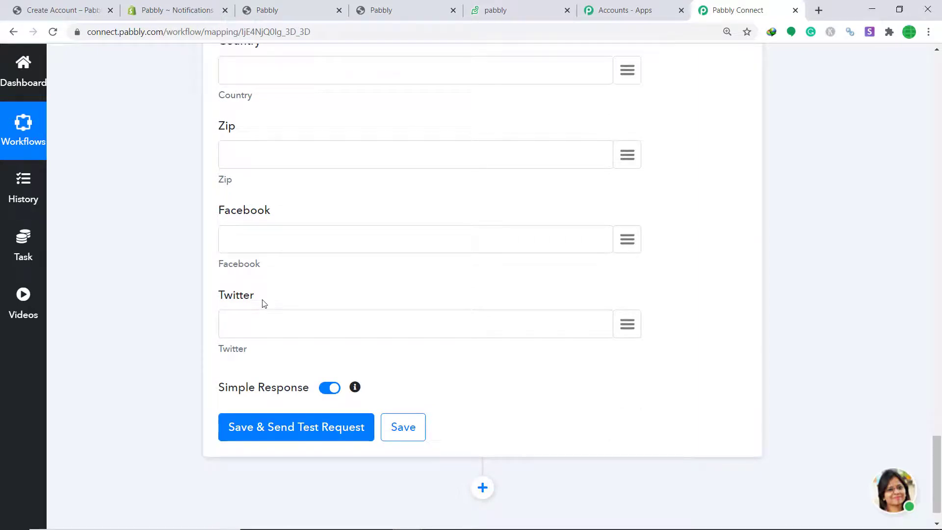
click(40, 8)
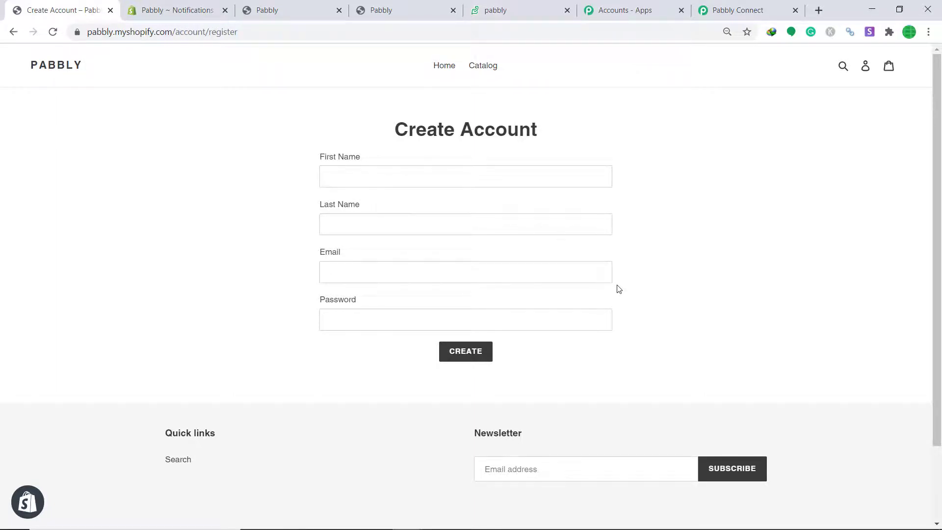
click(710, 5)
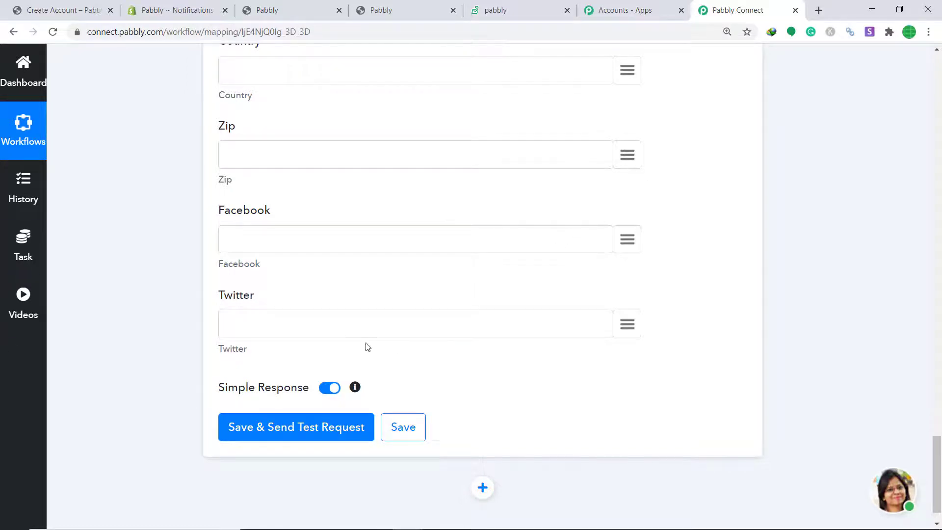
Save the Zoho Desk step, send a test contact, check the API response, then switch to Zoho Desk.
click(251, 431)
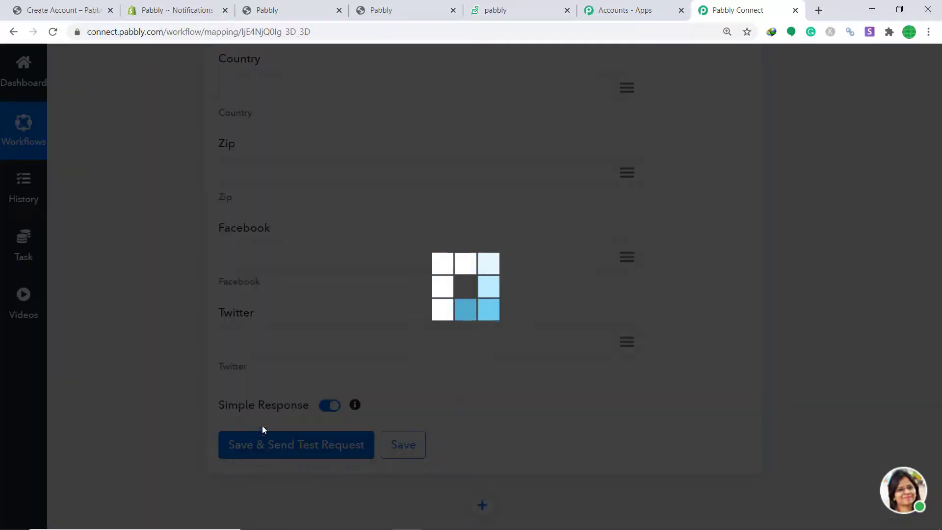
scroll(528, 314, down, 4)
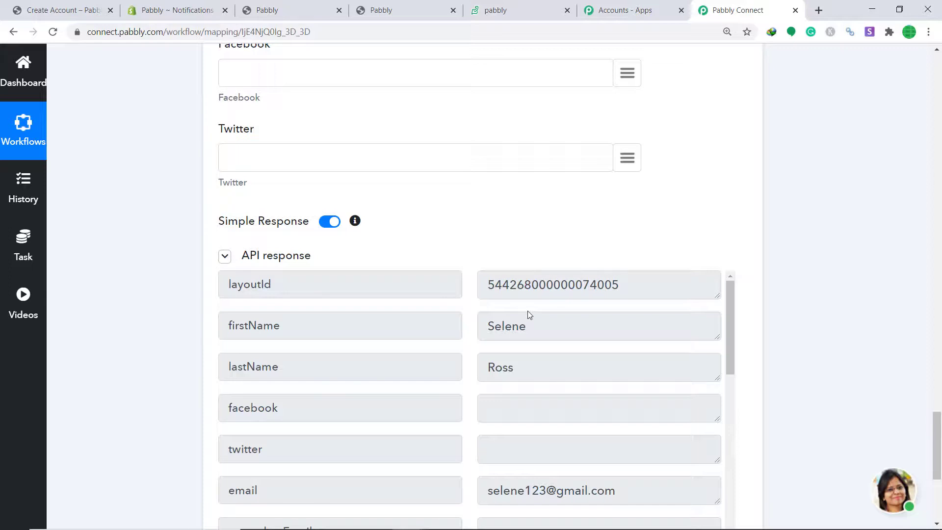
click(492, 9)
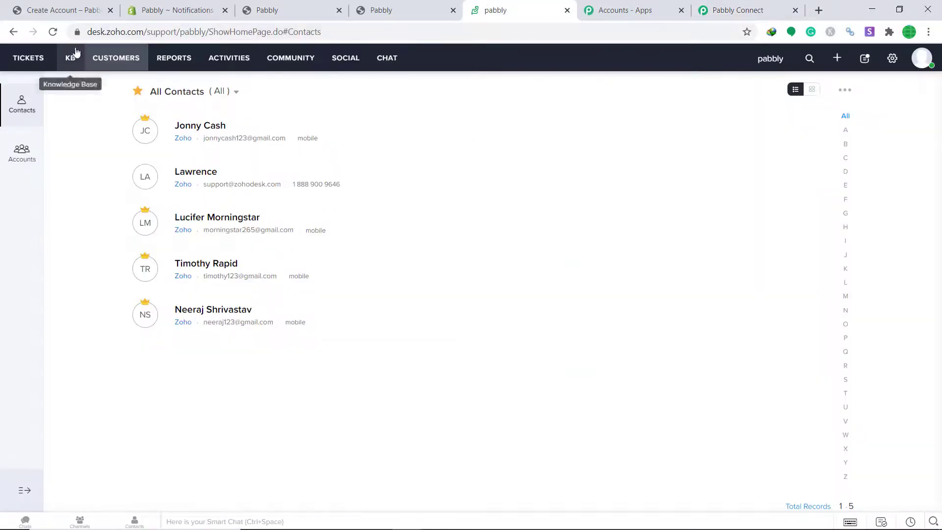
Reload Zoho Desk contacts to confirm 6 records, then collapse the Zoho Desk action in Pabbly Connect.
click(56, 32)
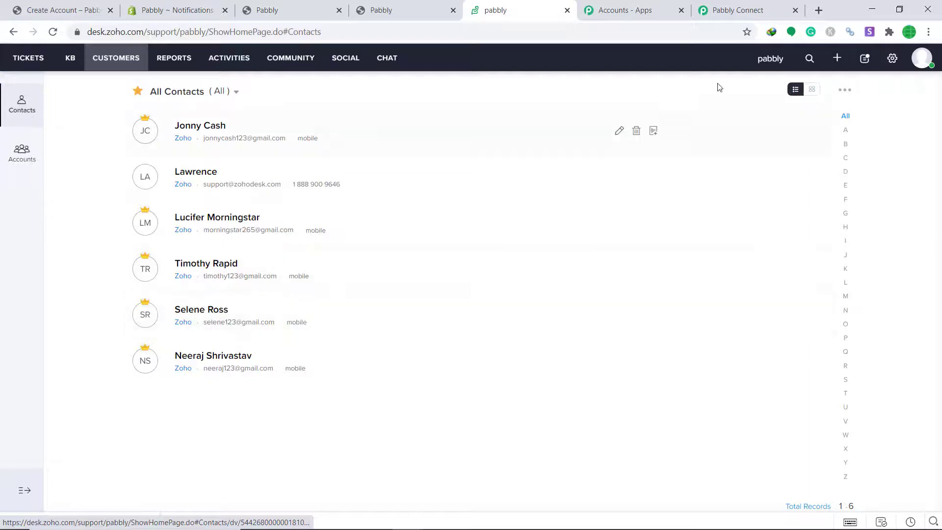
click(751, 8)
drag(939, 437, 940, 210)
click(542, 191)
Collapse the Webhook trigger into a compact summary, then return to Shopify's notification settings.
drag(939, 400, 940, 113)
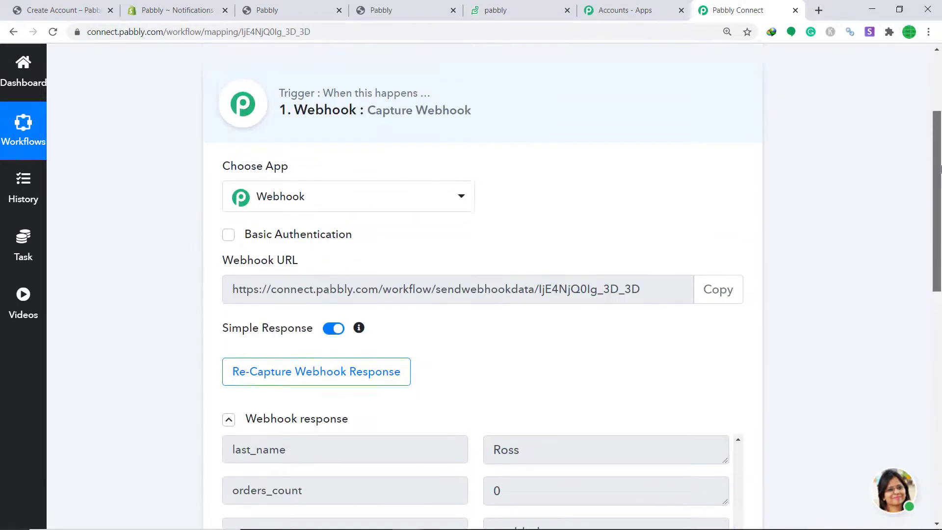
click(497, 150)
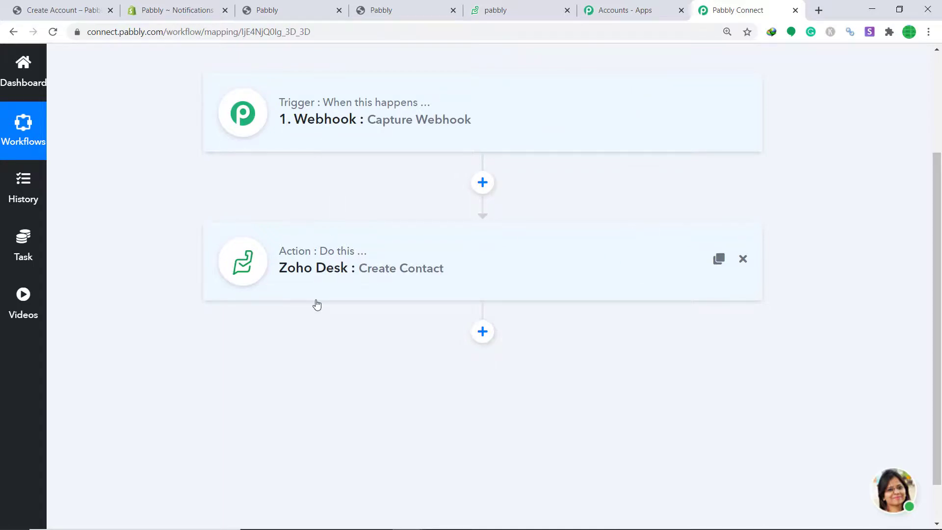
click(174, 10)
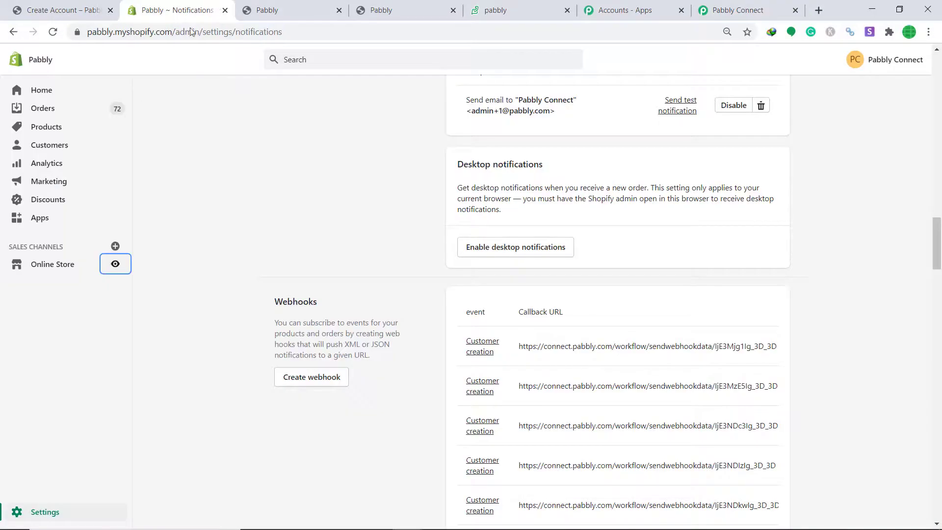
Open the online store, log out of the current customer account, and open the Create account form.
click(119, 271)
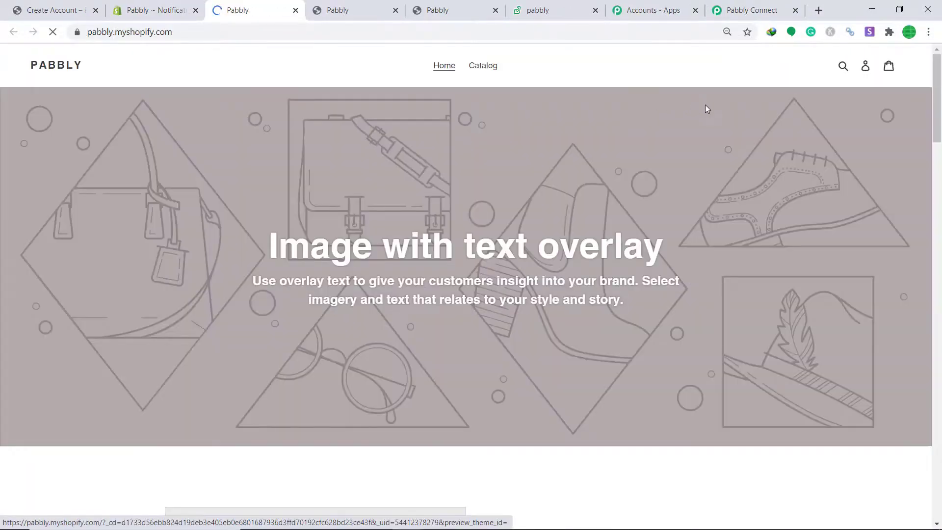
click(860, 73)
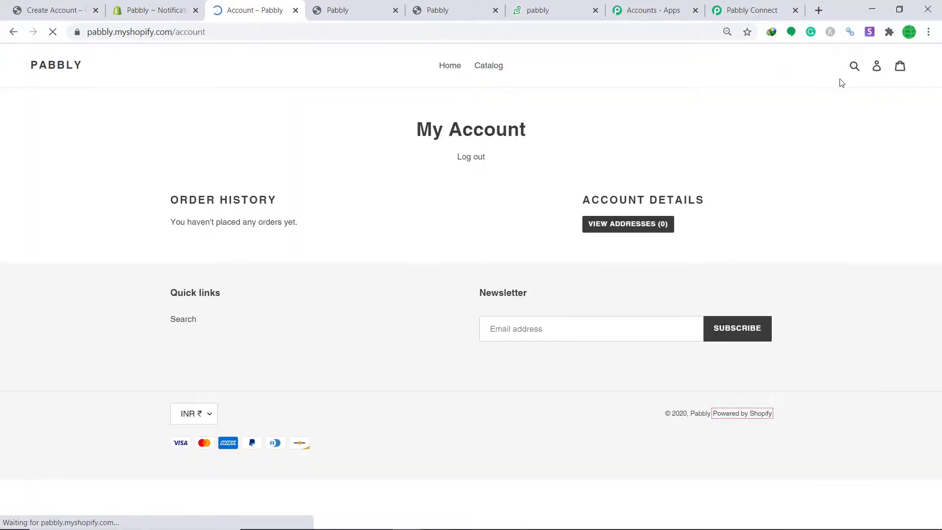
click(482, 159)
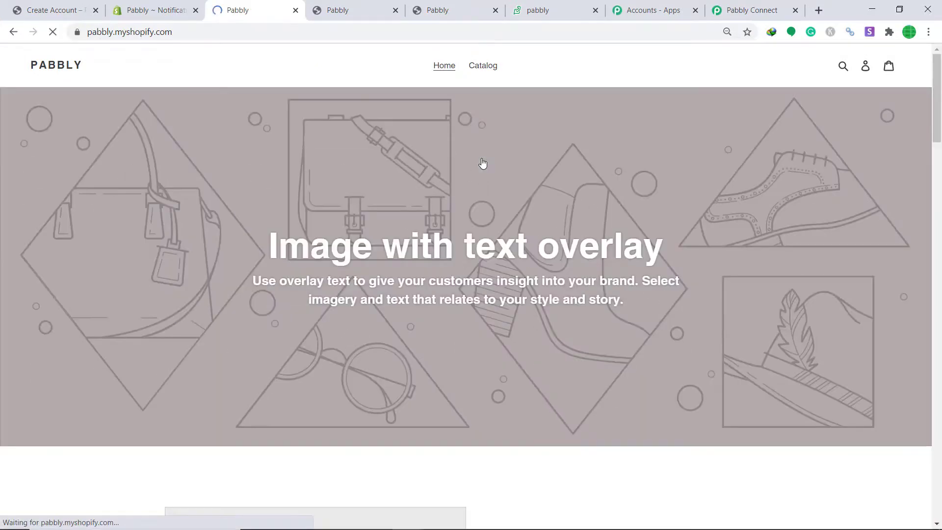
click(866, 67)
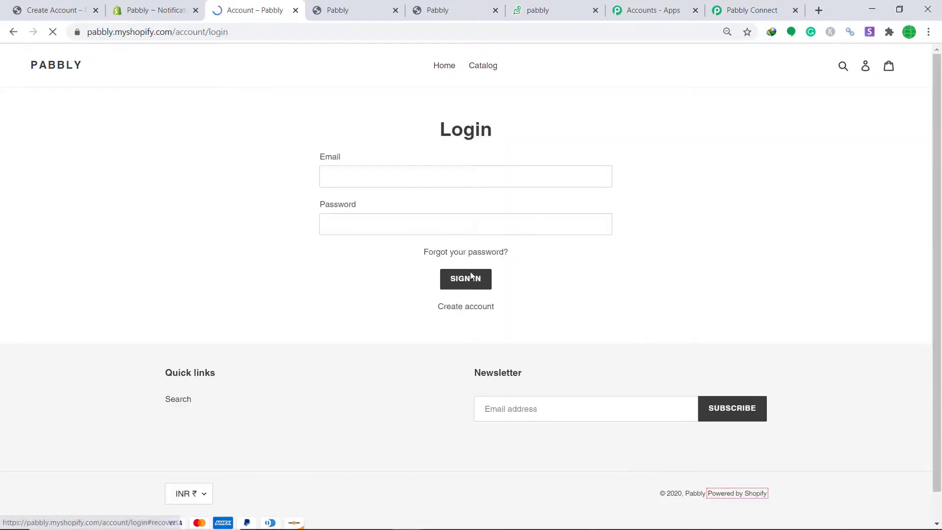
click(469, 307)
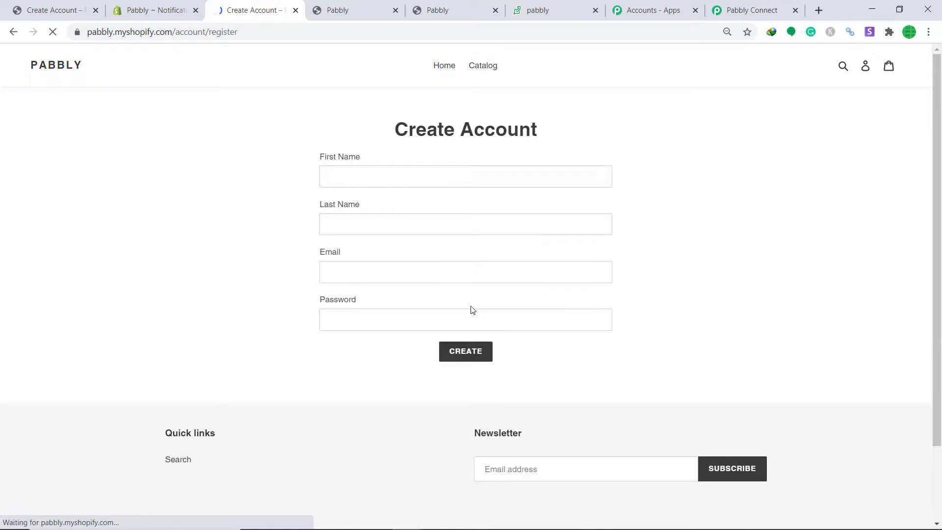
Fill in the test customer's first name, last name, Gmail e-mail address and account password.
click(398, 179)
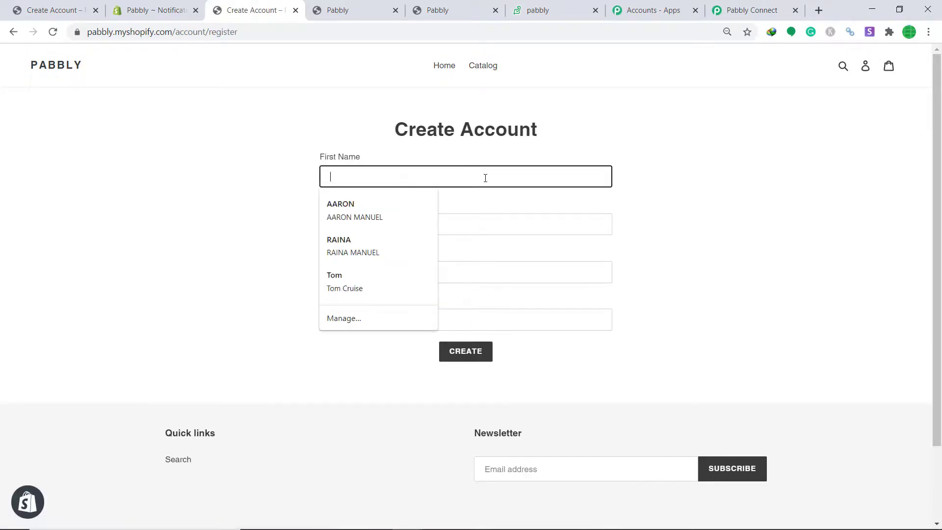
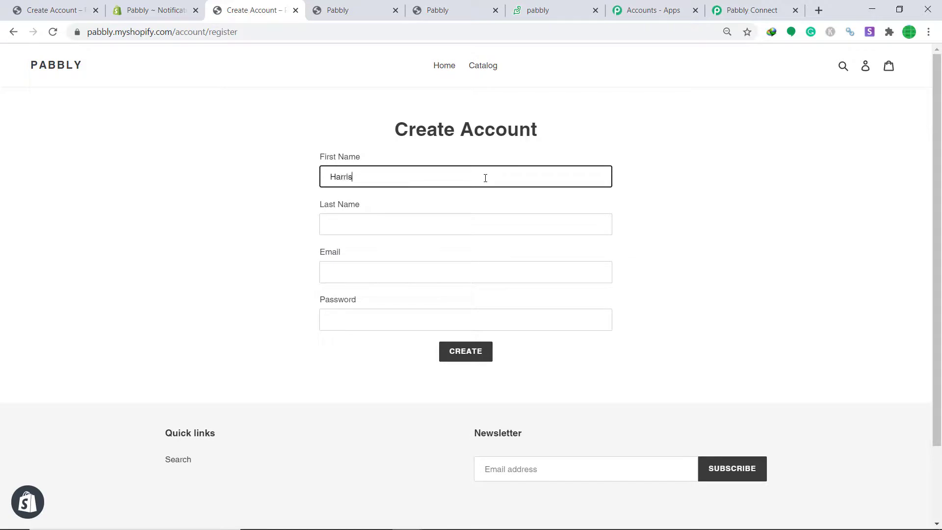
click(416, 218)
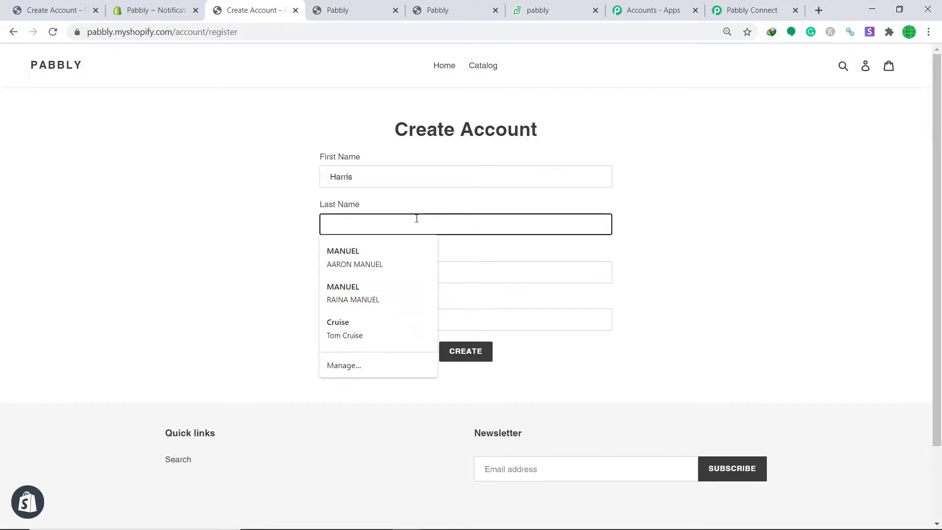
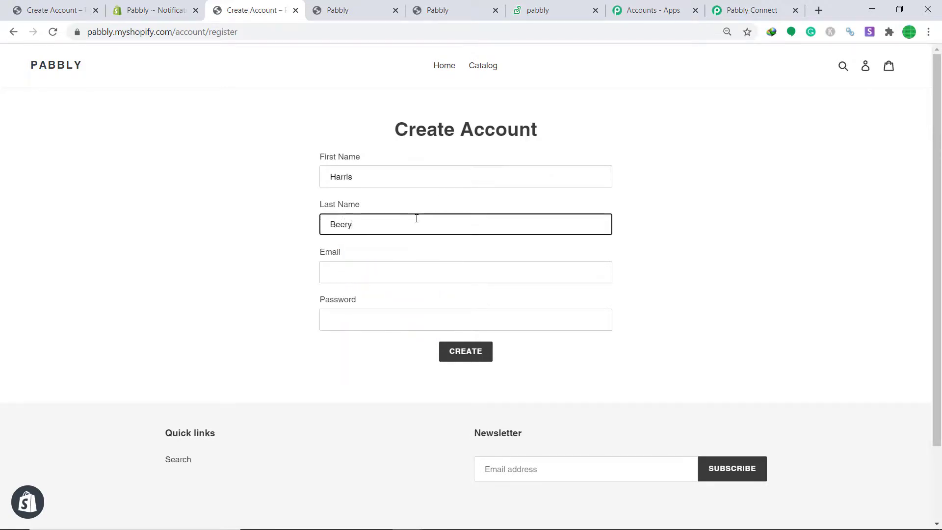
click(410, 274)
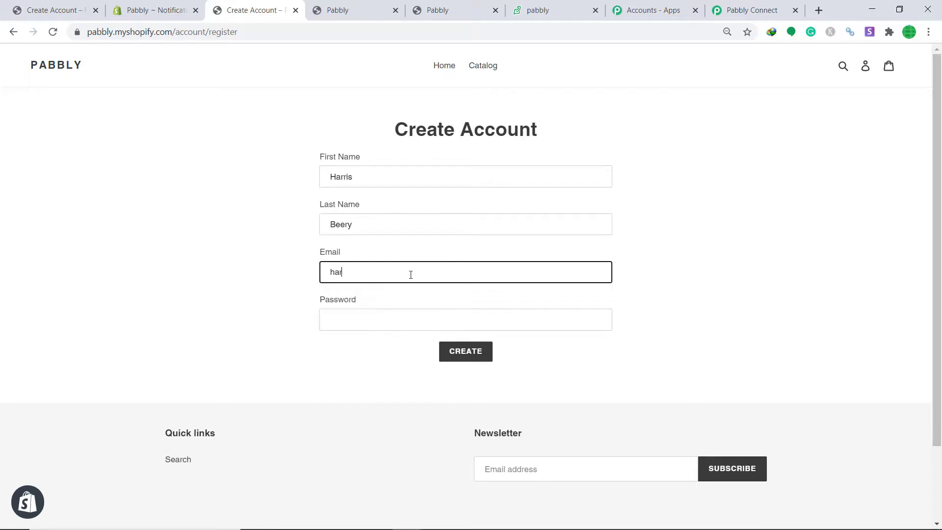
click(371, 325)
text(••••)
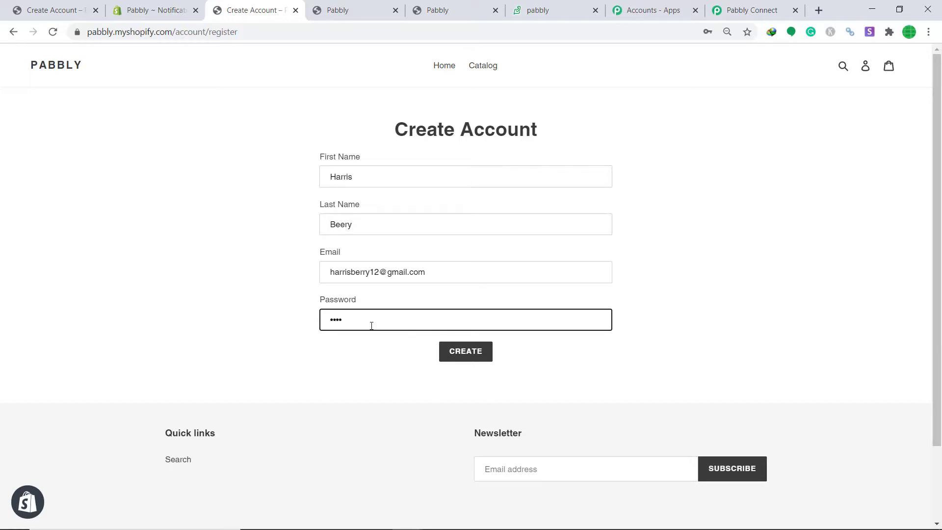
text(••••••••)
Create the account, passing the reCAPTCHA check and submitting the verification.
click(462, 353)
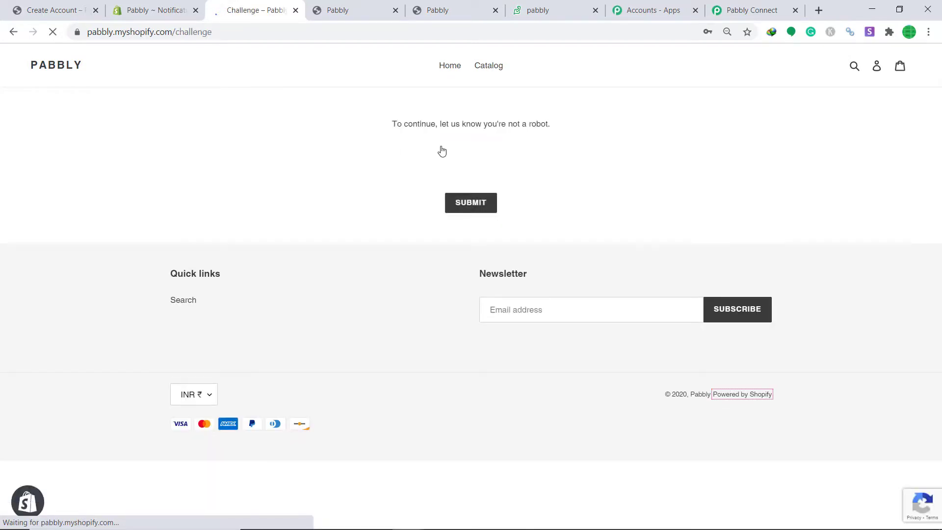
click(400, 164)
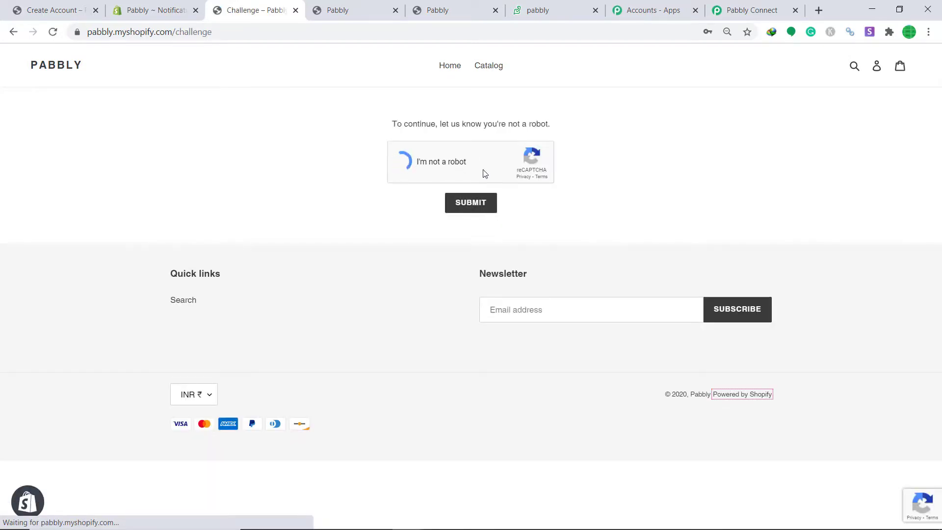
click(486, 204)
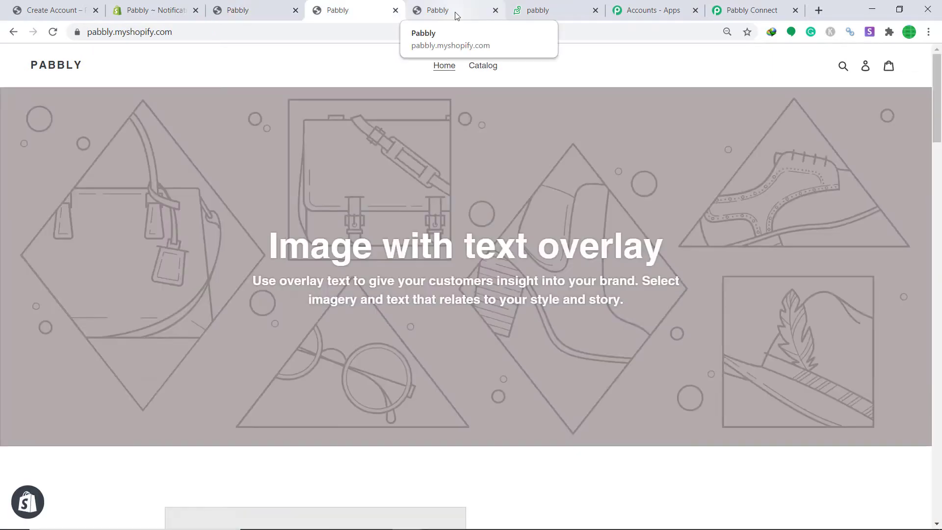
Reload the Zoho Desk contacts list to see the new customer among 7 records.
click(456, 16)
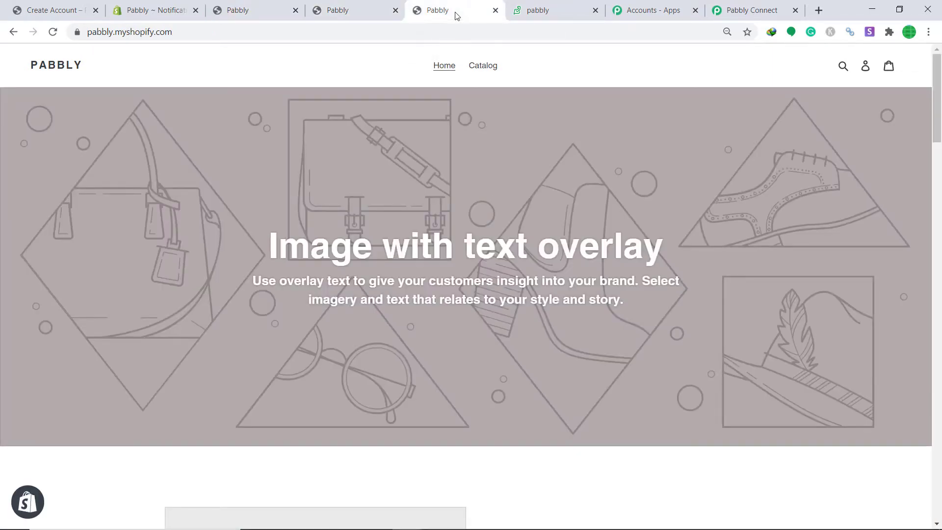
click(569, 5)
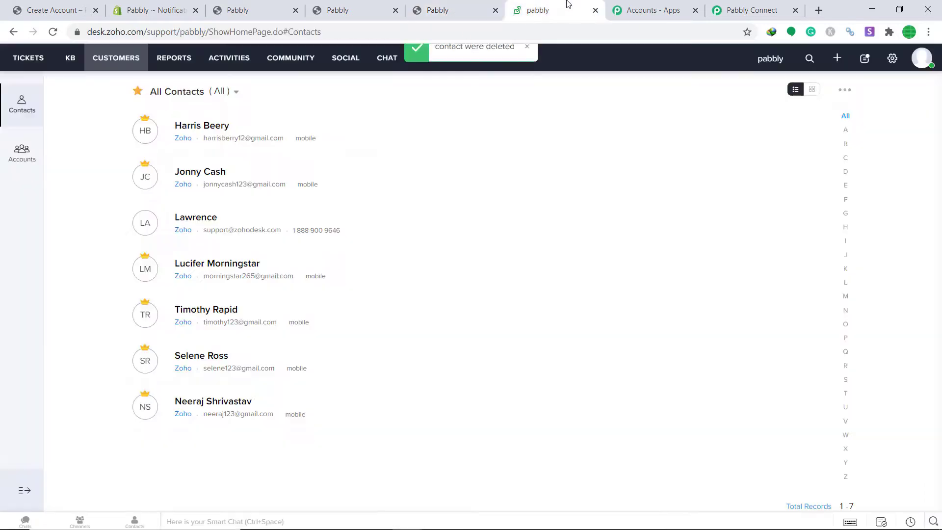
click(53, 32)
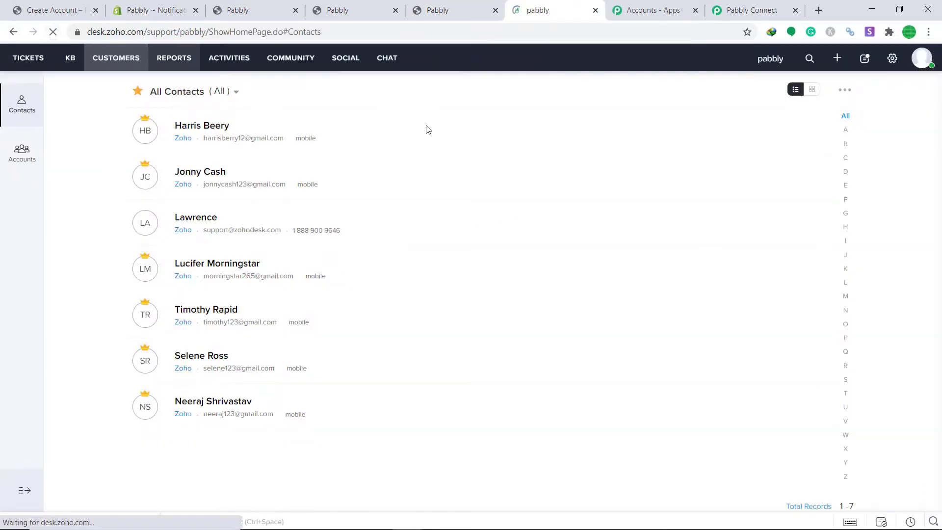